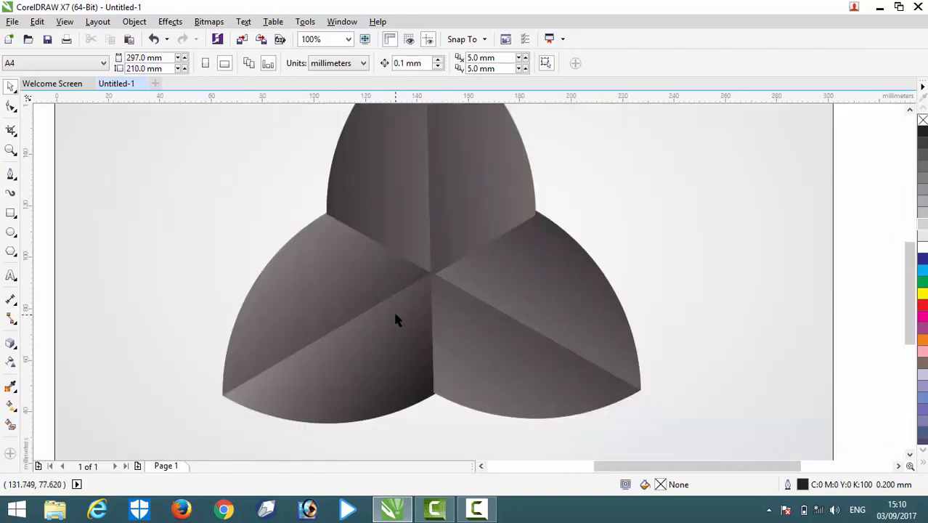
Close the welcome screen and create a new A4 document in landscape orientation
{"action": "scroll", "coordinate": [393, 312], "scroll_direction": "down", "scroll_amount": 1}
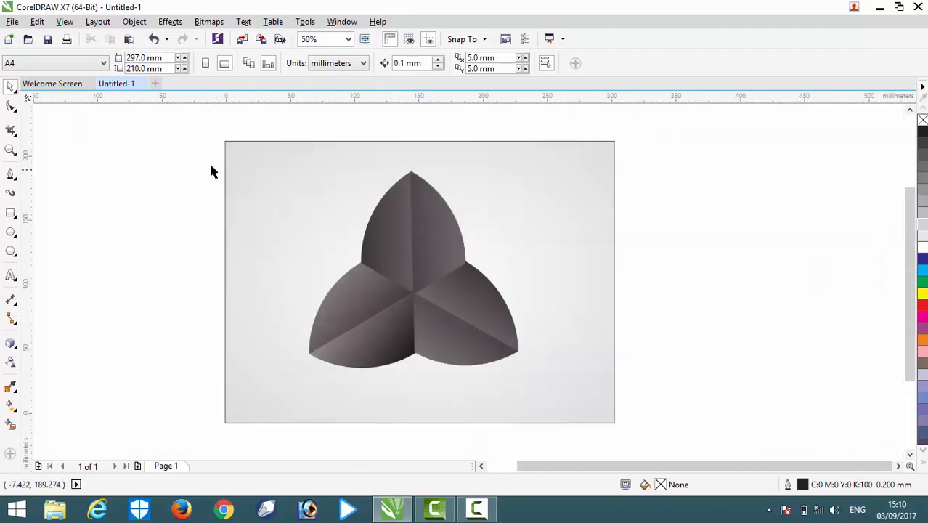
{"action": "left_click", "coordinate": [90, 85]}
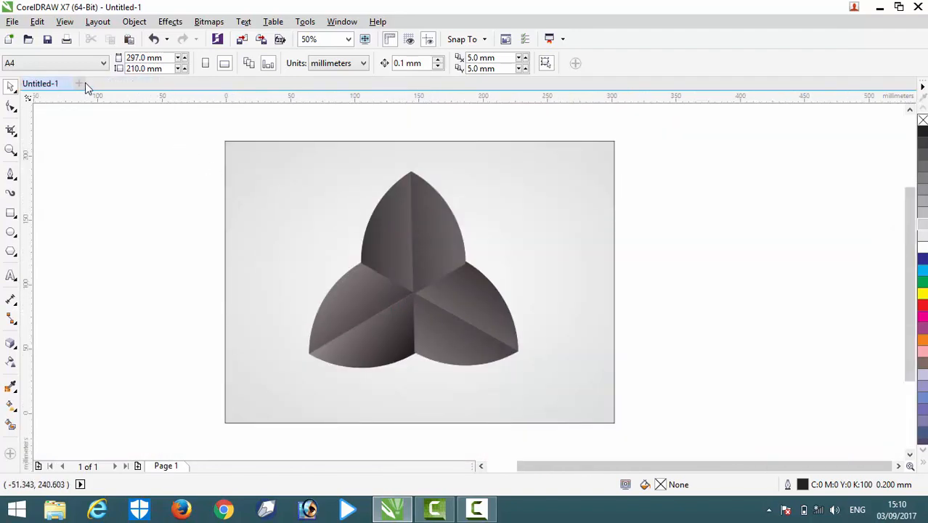
{"action": "left_click", "coordinate": [80, 84]}
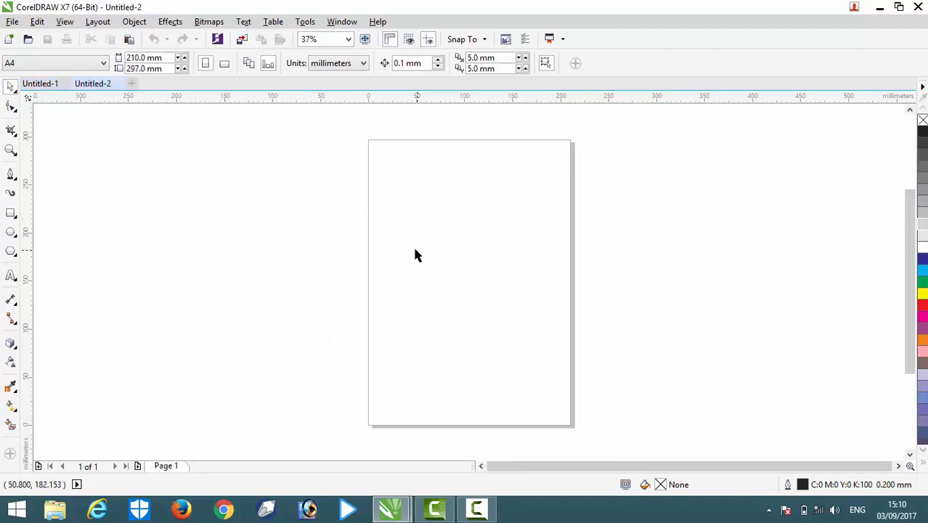
{"action": "left_click", "coordinate": [225, 66]}
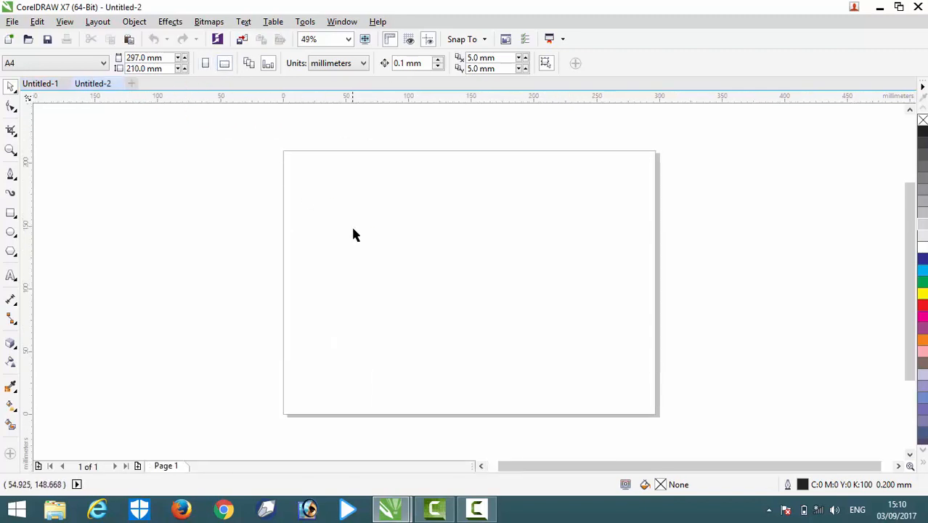
Draw a circle about 37.4 mm in diameter and move it down and left to about X 84.8 mm, Y 116.6 mm
{"action": "scroll", "coordinate": [440, 258], "scroll_direction": "up", "scroll_amount": 4}
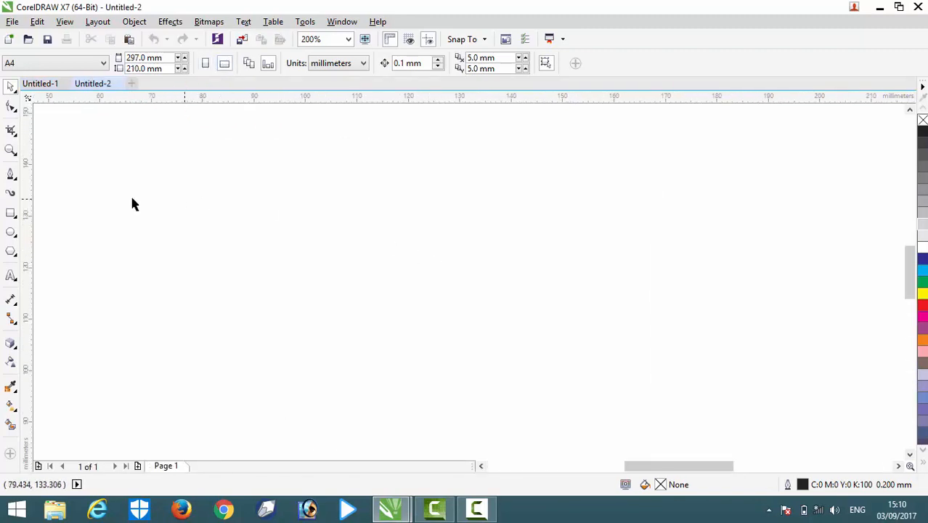
{"action": "left_click", "coordinate": [11, 233]}
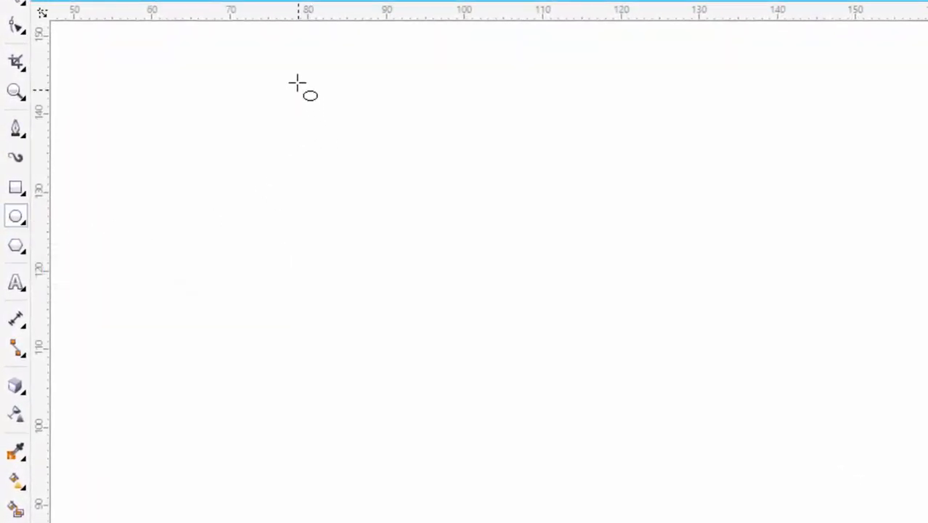
{"action": "left_click_drag", "start_coordinate": [296, 84], "coordinate": [592, 377]}
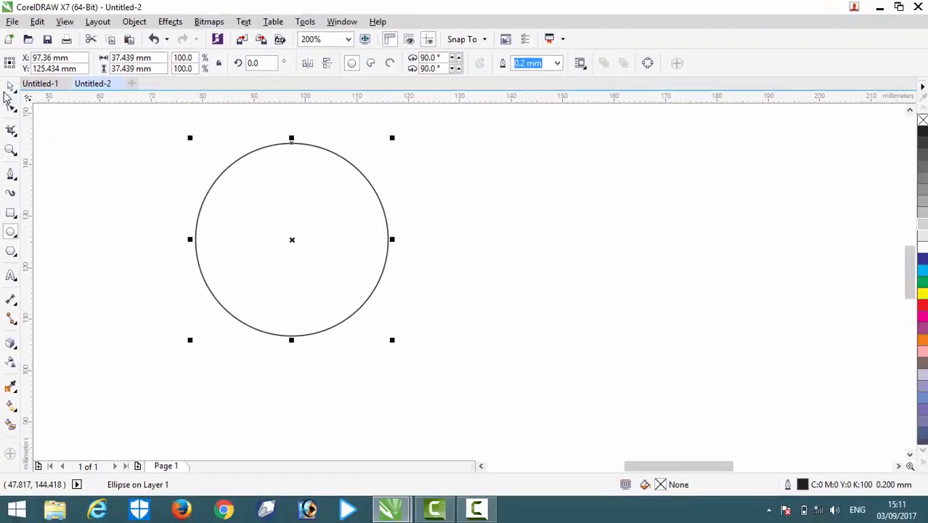
{"action": "left_click", "coordinate": [13, 42]}
{"action": "left_click", "coordinate": [131, 183]}
{"action": "left_click_drag", "start_coordinate": [227, 226], "coordinate": [163, 271]}
{"action": "left_click", "coordinate": [338, 118]}
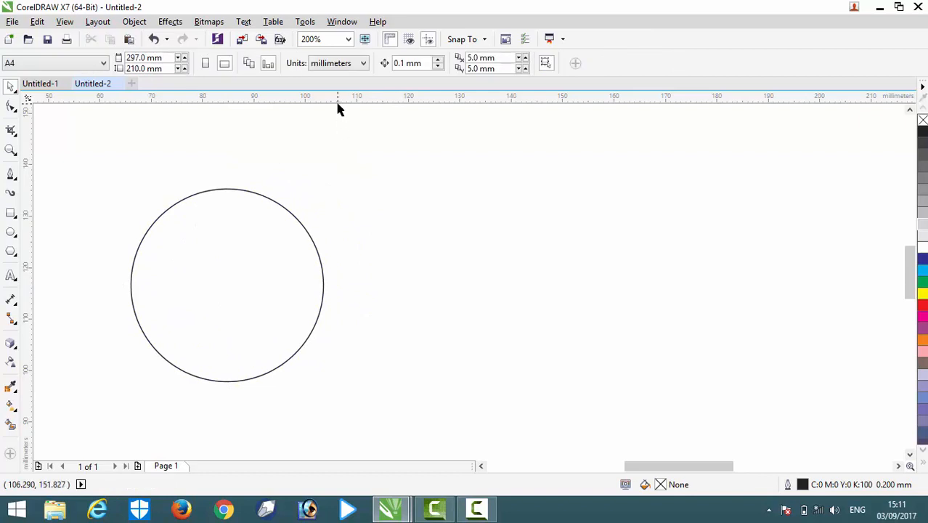
Place a horizontal guideline along the circle's lower edge and duplicate the circle to its right, overlapping it by half its width
{"action": "left_click_drag", "start_coordinate": [337, 100], "coordinate": [344, 383]}
{"action": "left_click", "coordinate": [345, 282]}
{"action": "left_click", "coordinate": [266, 282]}
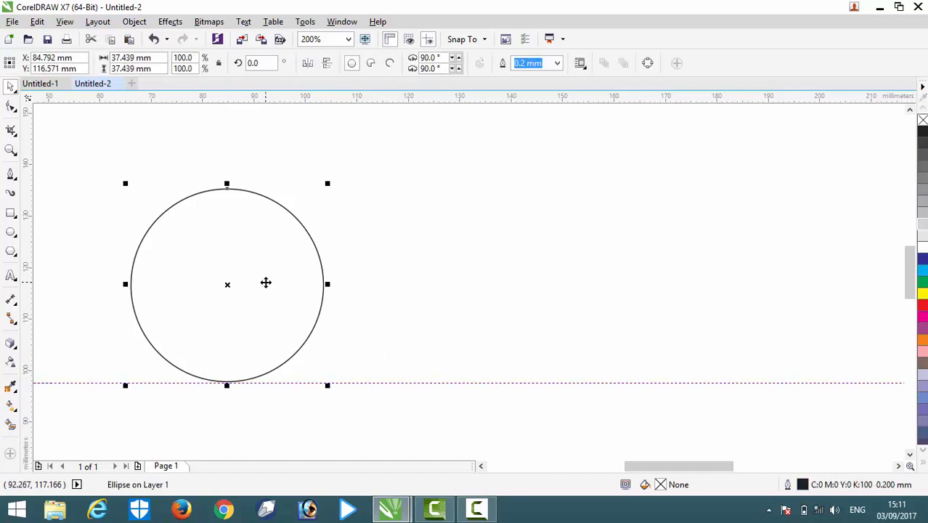
{"action": "left_click_drag", "start_coordinate": [253, 282], "coordinate": [348, 284]}
{"action": "left_click", "coordinate": [253, 434]}
Move the left circle slightly down so its lowest point rests on the guideline
{"action": "scroll", "coordinate": [257, 416], "scroll_direction": "up", "scroll_amount": 2}
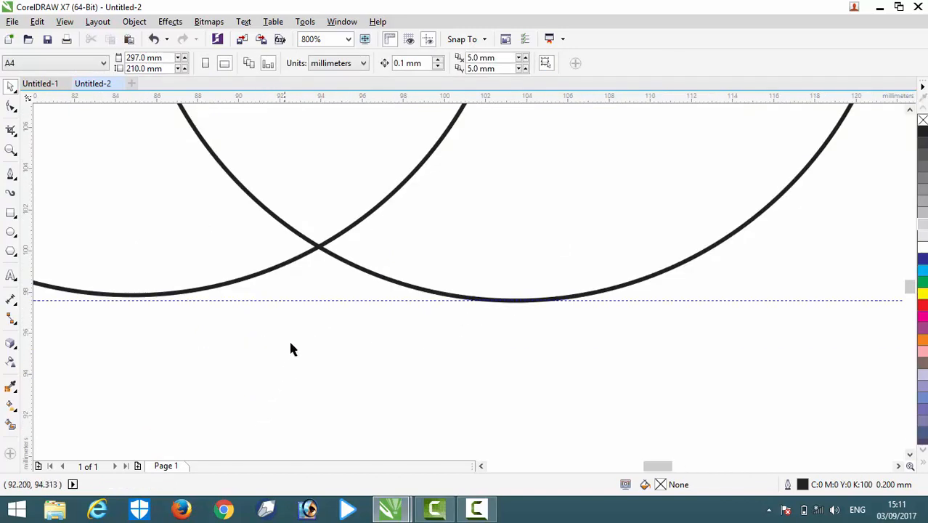
{"action": "scroll", "coordinate": [152, 281], "scroll_direction": "up", "scroll_amount": 1}
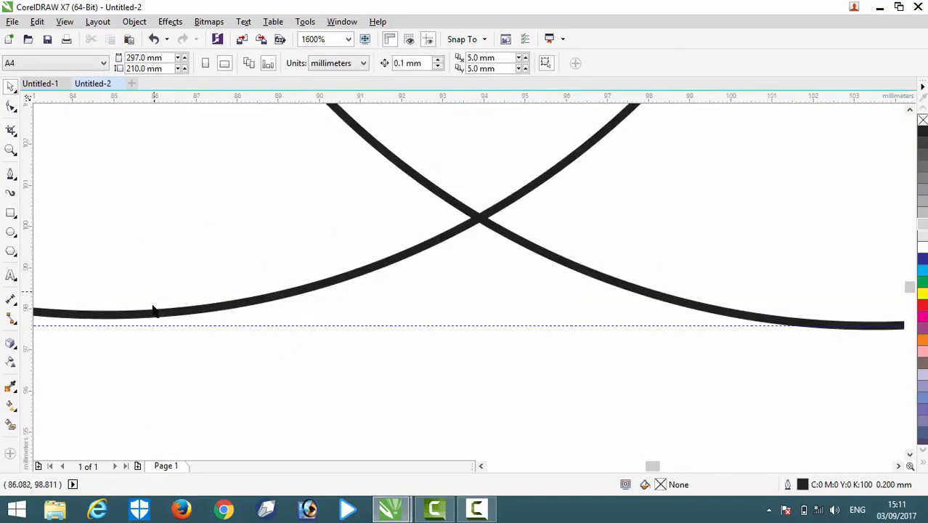
{"action": "left_click_drag", "start_coordinate": [150, 315], "coordinate": [167, 324]}
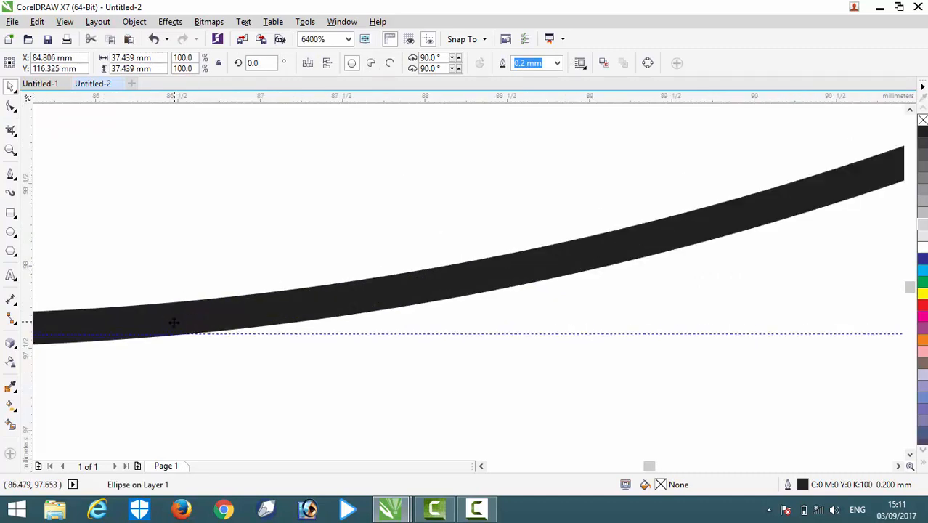
{"action": "scroll", "coordinate": [187, 321], "scroll_direction": "up", "scroll_amount": 2}
{"action": "scroll", "coordinate": [124, 337], "scroll_direction": "down", "scroll_amount": 4}
{"action": "scroll", "coordinate": [154, 368], "scroll_direction": "up", "scroll_amount": 2}
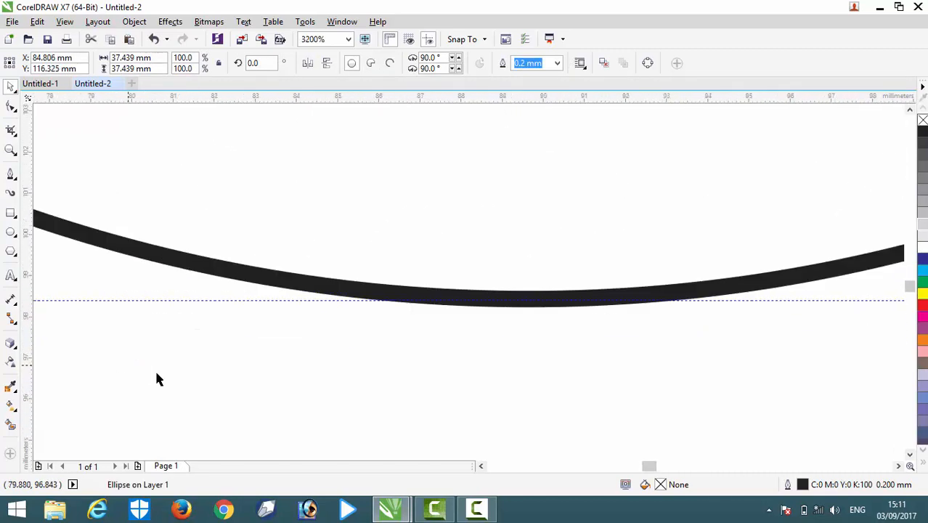
{"action": "scroll", "coordinate": [123, 356], "scroll_direction": "down", "scroll_amount": 2}
{"action": "scroll", "coordinate": [174, 363], "scroll_direction": "up", "scroll_amount": 4}
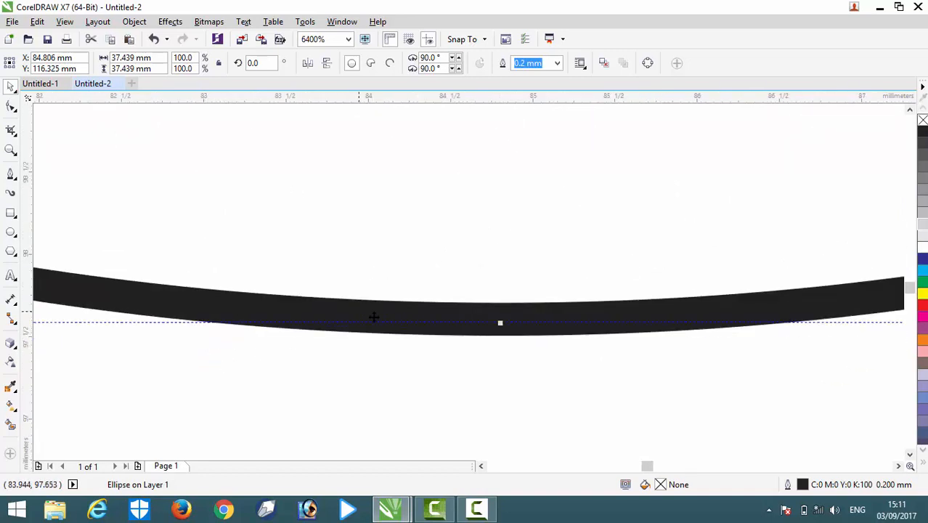
{"action": "left_click_drag", "start_coordinate": [394, 311], "coordinate": [392, 311]}
{"action": "left_click", "coordinate": [449, 350]}
{"action": "scroll", "coordinate": [262, 293], "scroll_direction": "down", "scroll_amount": 3}
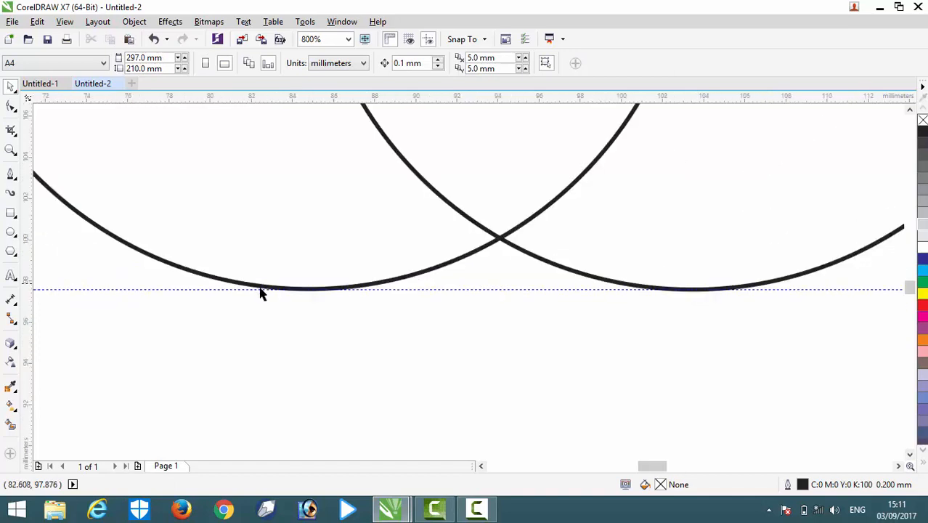
Nudge the right circle so its lowest point sits exactly on the guideline
{"action": "left_click", "coordinate": [632, 270]}
{"action": "scroll", "coordinate": [735, 301], "scroll_direction": "up", "scroll_amount": 4}
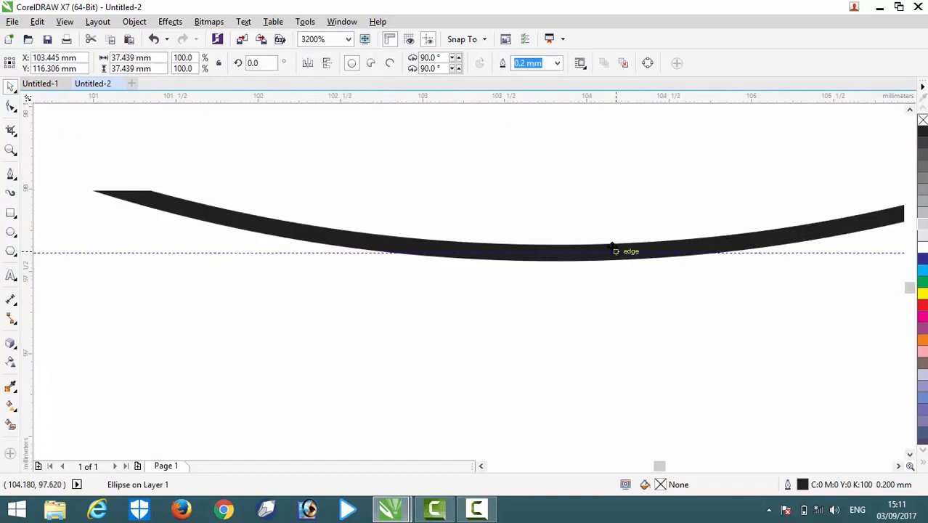
{"action": "scroll", "coordinate": [381, 255], "scroll_direction": "up", "scroll_amount": 2}
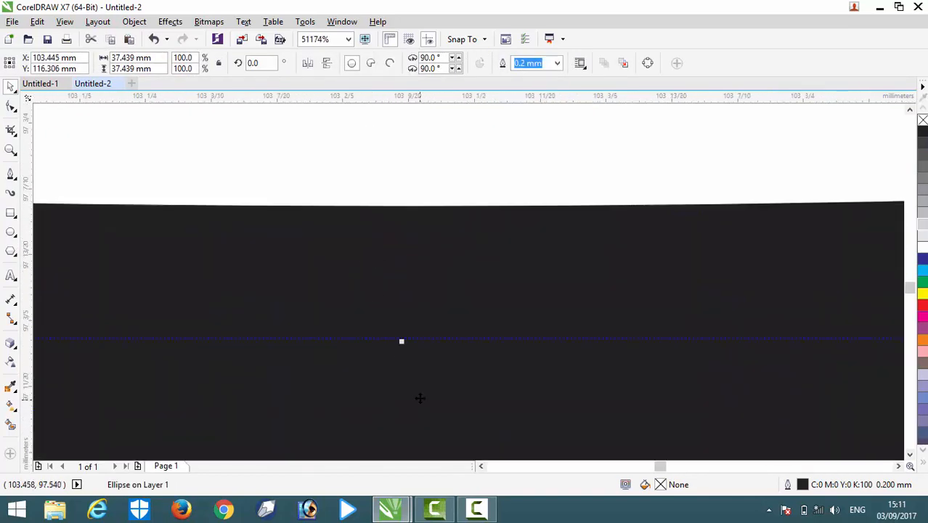
{"action": "left_click_drag", "start_coordinate": [420, 398], "coordinate": [421, 391]}
{"action": "scroll", "coordinate": [365, 307], "scroll_direction": "down", "scroll_amount": 4}
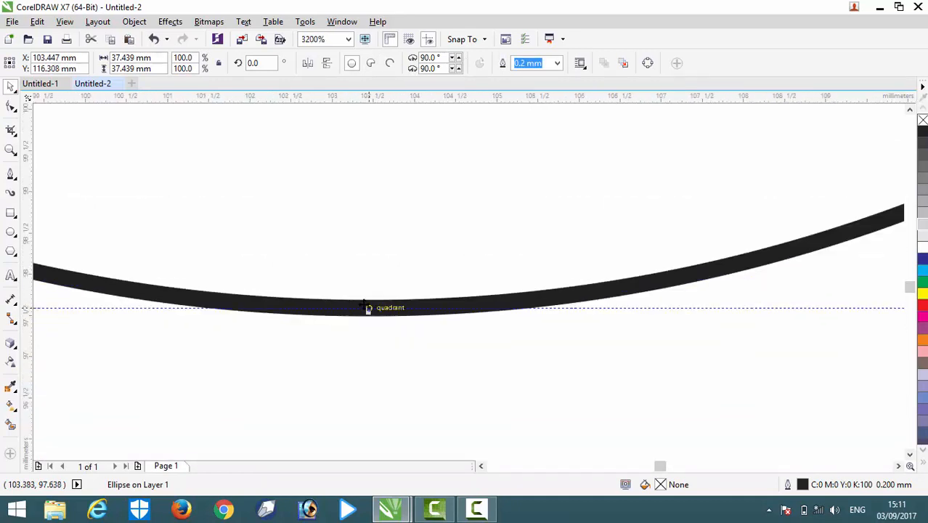
{"action": "scroll", "coordinate": [365, 307], "scroll_direction": "down", "scroll_amount": 4}
{"action": "left_click", "coordinate": [331, 367]}
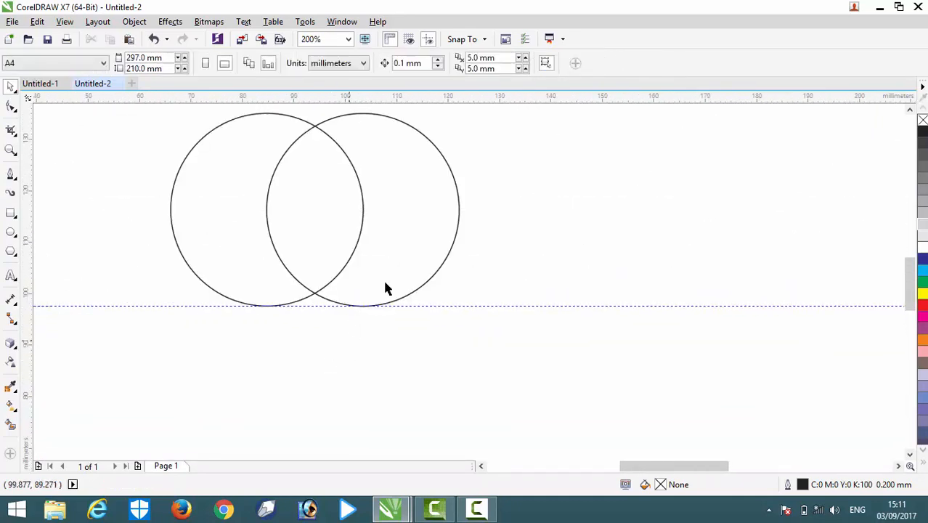
{"action": "left_click", "coordinate": [402, 224]}
{"action": "scroll", "coordinate": [402, 224], "scroll_direction": "down", "scroll_amount": 2}
{"action": "left_click", "coordinate": [493, 227]}
{"action": "scroll", "coordinate": [382, 217], "scroll_direction": "up", "scroll_amount": 1}
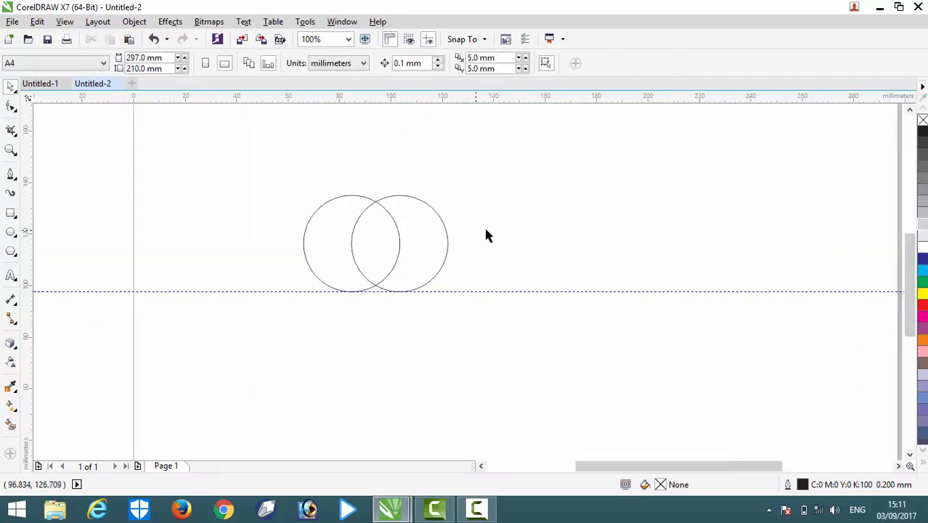
{"action": "scroll", "coordinate": [486, 231], "scroll_direction": "up", "scroll_amount": 1}
{"action": "scroll", "coordinate": [269, 163], "scroll_direction": "down", "scroll_amount": 1}
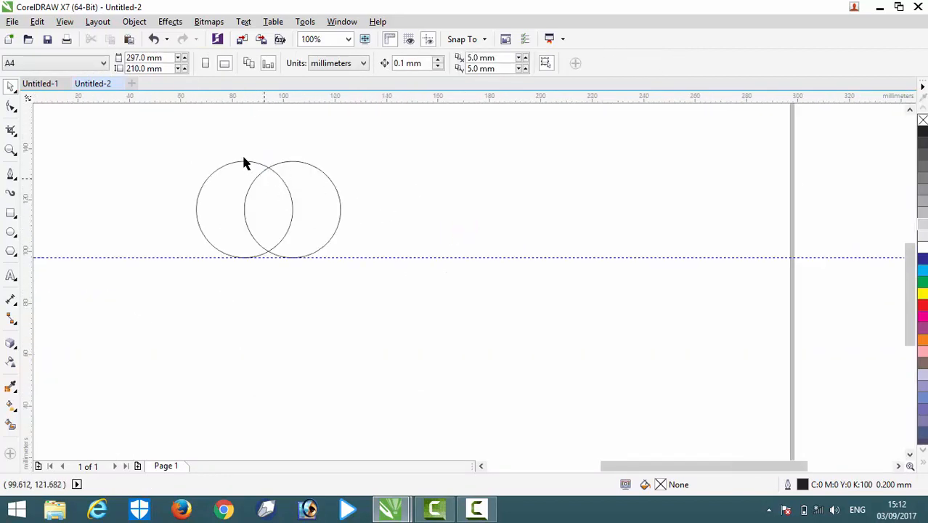
{"action": "scroll", "coordinate": [267, 243], "scroll_direction": "down", "scroll_amount": 3}
{"action": "scroll", "coordinate": [265, 236], "scroll_direction": "up", "scroll_amount": 3}
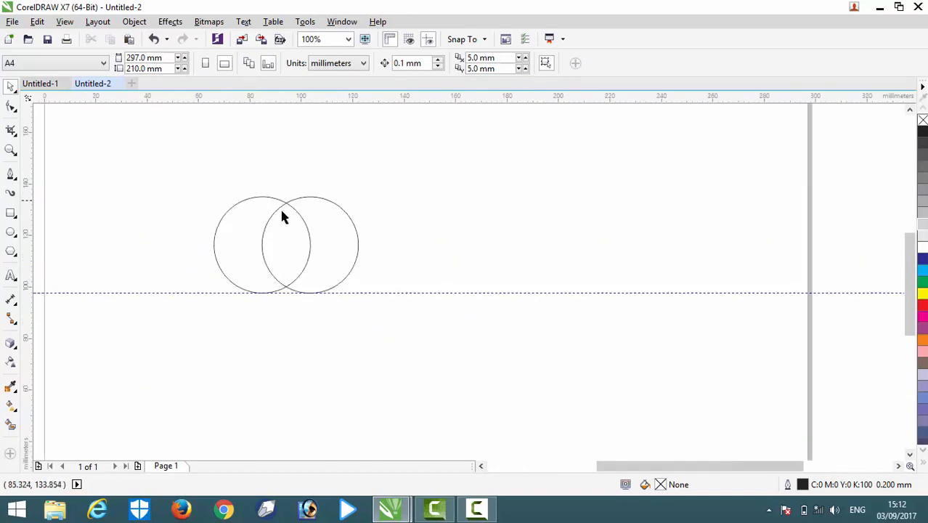
{"action": "scroll", "coordinate": [283, 209], "scroll_direction": "up", "scroll_amount": 1}
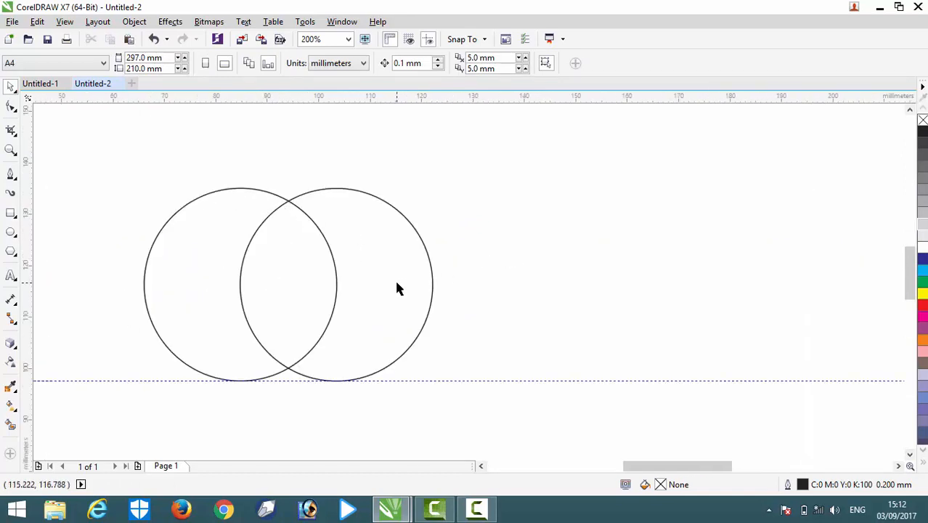
Duplicate the right circle and place the copy centred above the two circles at about X 94.2 mm, Y 132.3 mm
{"action": "left_click", "coordinate": [397, 288]}
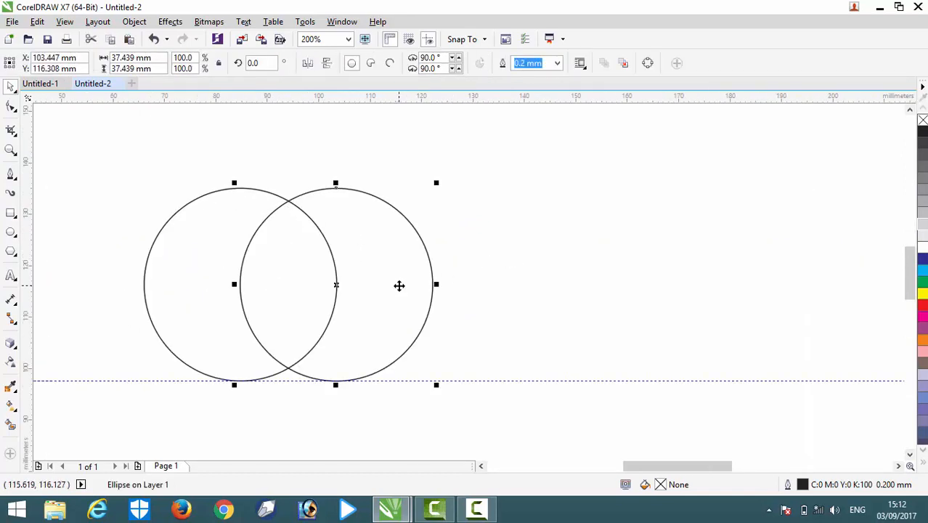
{"action": "left_click", "coordinate": [545, 305]}
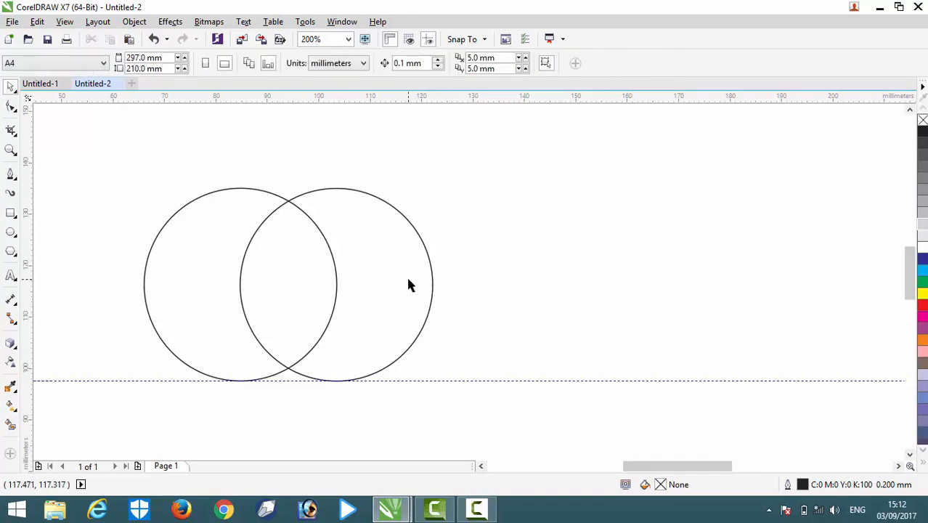
{"action": "left_click", "coordinate": [407, 280]}
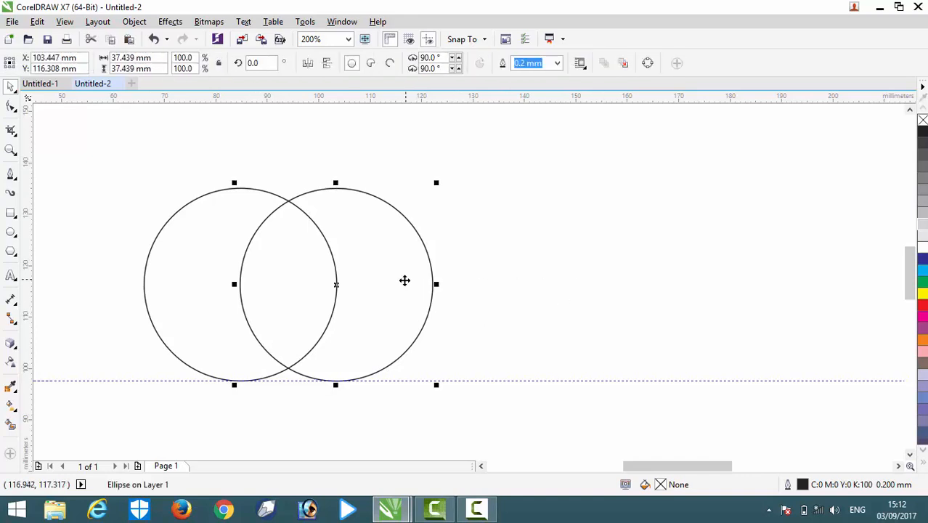
{"action": "left_click_drag", "start_coordinate": [402, 297], "coordinate": [351, 224]}
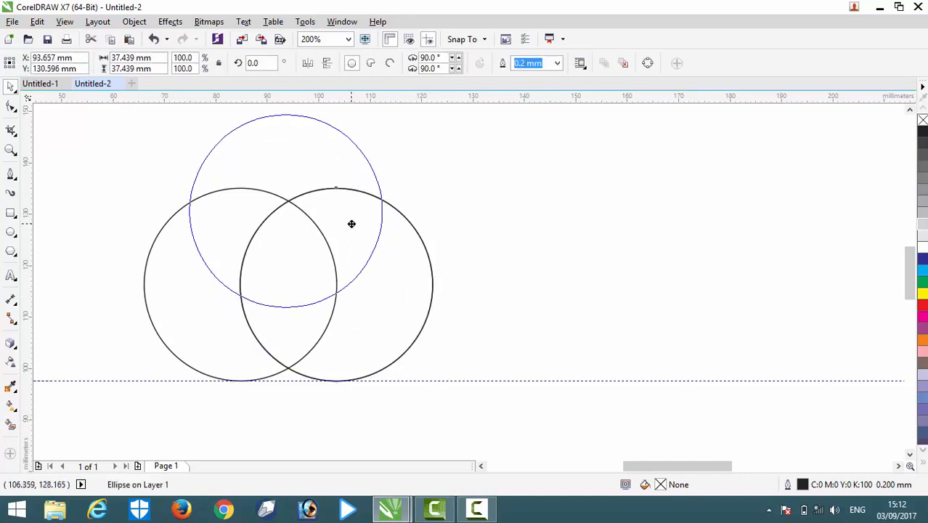
{"action": "scroll", "coordinate": [290, 260], "scroll_direction": "up", "scroll_amount": 1}
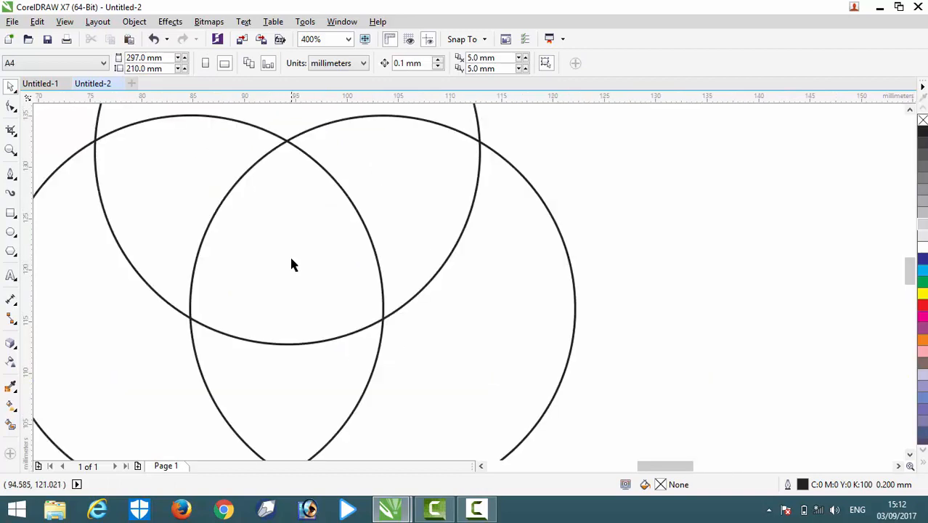
{"action": "scroll", "coordinate": [290, 263], "scroll_direction": "down", "scroll_amount": 1}
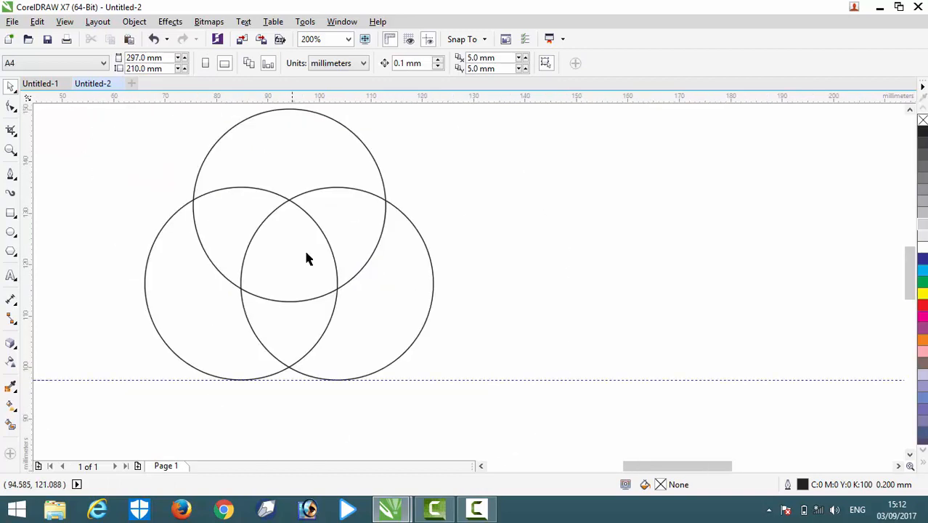
{"action": "mouse_move", "coordinate": [352, 239]}
{"action": "left_mouse_down"}
{"action": "mouse_move", "coordinate": [342, 235]}
{"action": "mouse_move", "coordinate": [356, 239]}
{"action": "left_mouse_up"}
{"action": "left_click", "coordinate": [412, 209]}
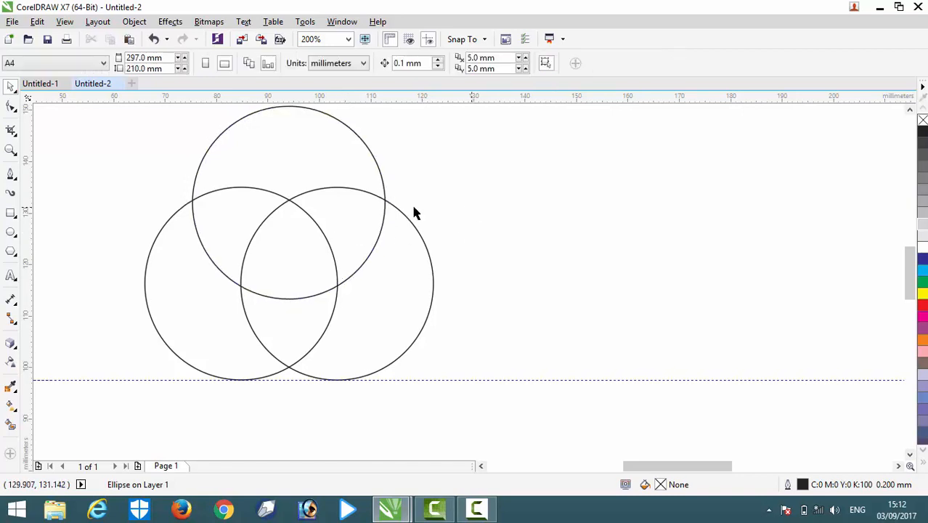
Nudge the upper circle slightly upward to centre it on the upper crossing point of the two lower circles
{"action": "scroll", "coordinate": [296, 225], "scroll_direction": "up", "scroll_amount": 2}
{"action": "scroll", "coordinate": [273, 159], "scroll_direction": "up", "scroll_amount": 2}
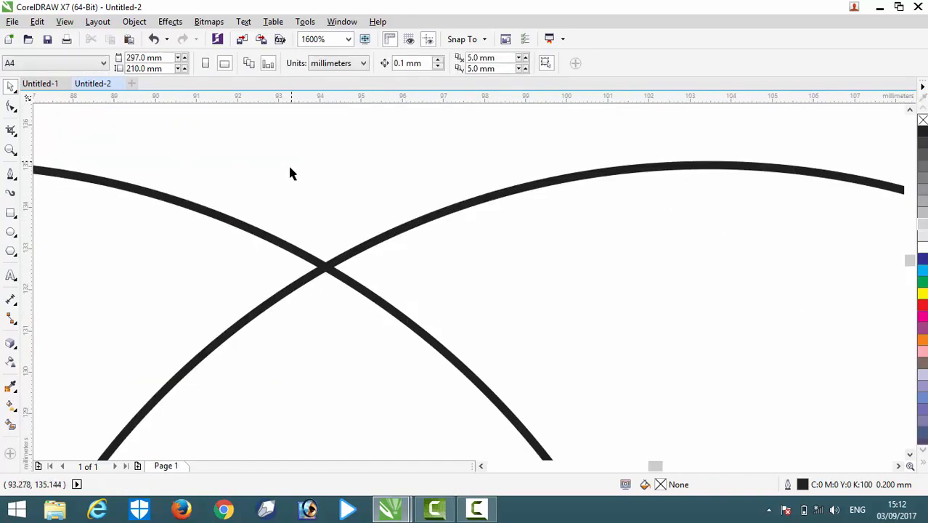
{"action": "left_click", "coordinate": [304, 190]}
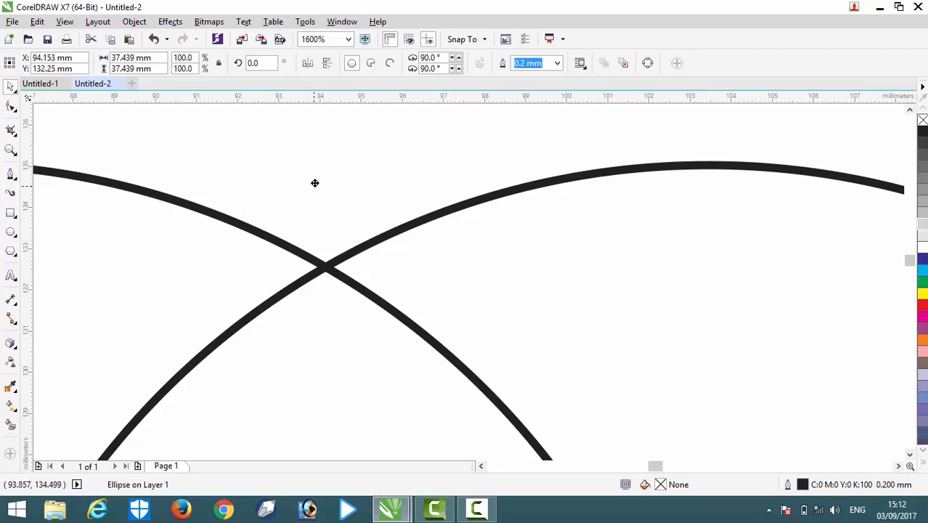
{"action": "left_click_drag", "start_coordinate": [315, 183], "coordinate": [314, 177]}
{"action": "scroll", "coordinate": [297, 180], "scroll_direction": "down", "scroll_amount": 3}
{"action": "left_click", "coordinate": [501, 233]}
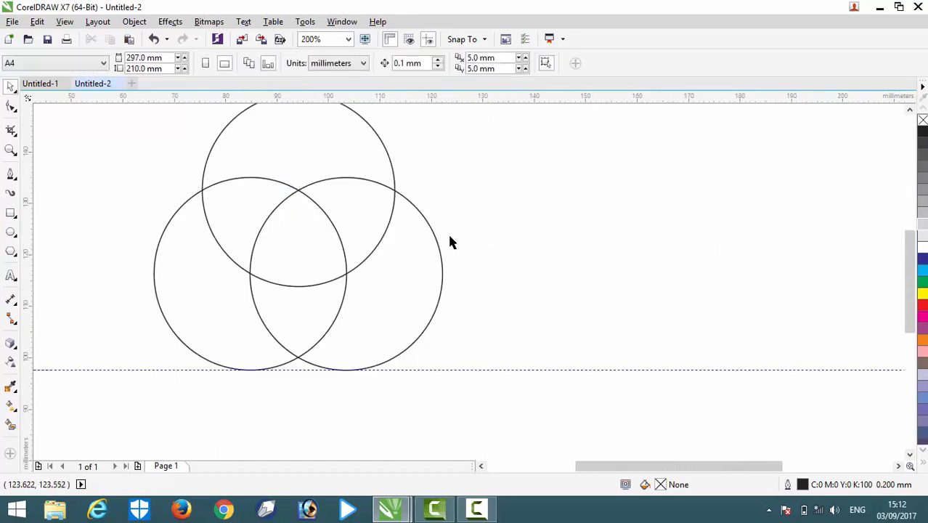
{"action": "scroll", "coordinate": [451, 242], "scroll_direction": "down", "scroll_amount": 1}
{"action": "scroll", "coordinate": [469, 219], "scroll_direction": "up", "scroll_amount": 1}
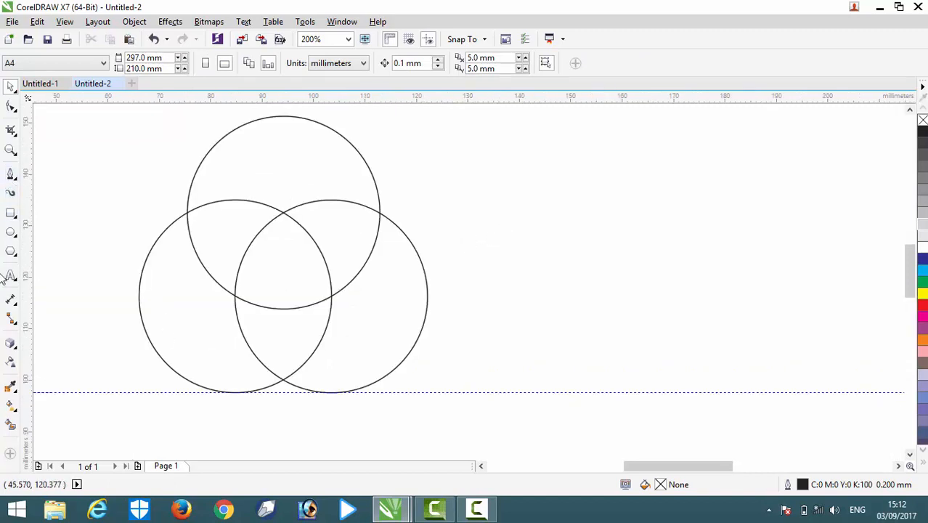
Use Smart Fill to fill the overlap of the upper and left circles outside the right circle with blue-grey C40 M20 Y0 K40
{"action": "left_click", "coordinate": [11, 424]}
{"action": "left_click", "coordinate": [236, 251]}
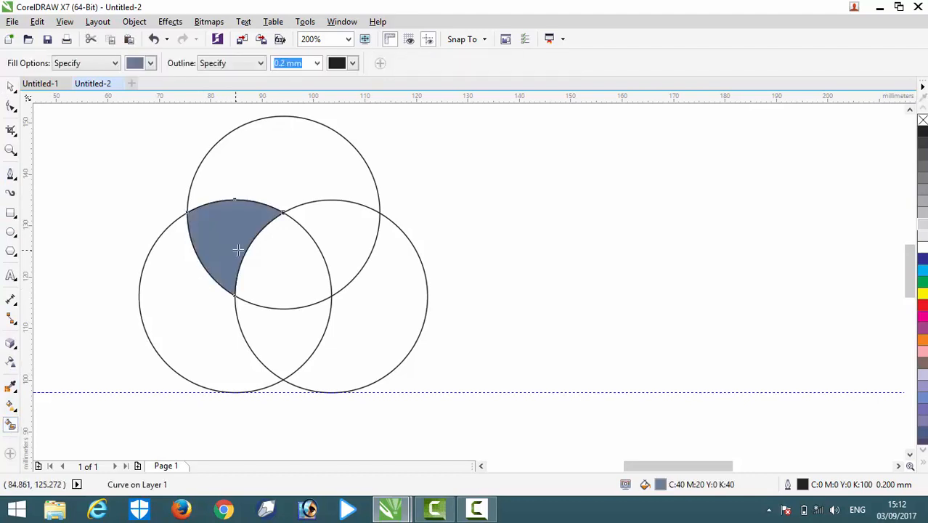
Use Smart Fill to fill the two remaining outer petal overlaps, lower centre and upper right, with blue-grey C40 M20 Y0 K40
{"action": "left_click", "coordinate": [271, 322]}
{"action": "left_click", "coordinate": [334, 242]}
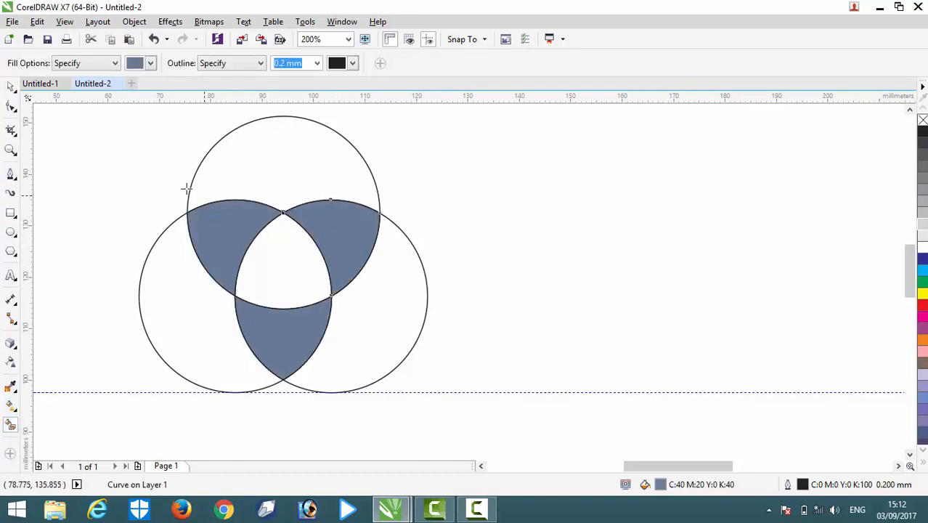
{"action": "left_click", "coordinate": [11, 85]}
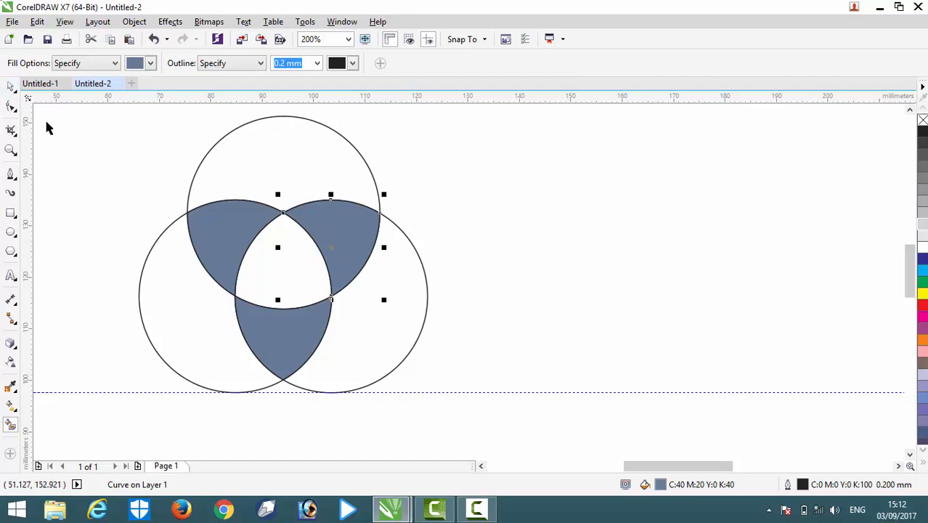
{"action": "left_click", "coordinate": [437, 201]}
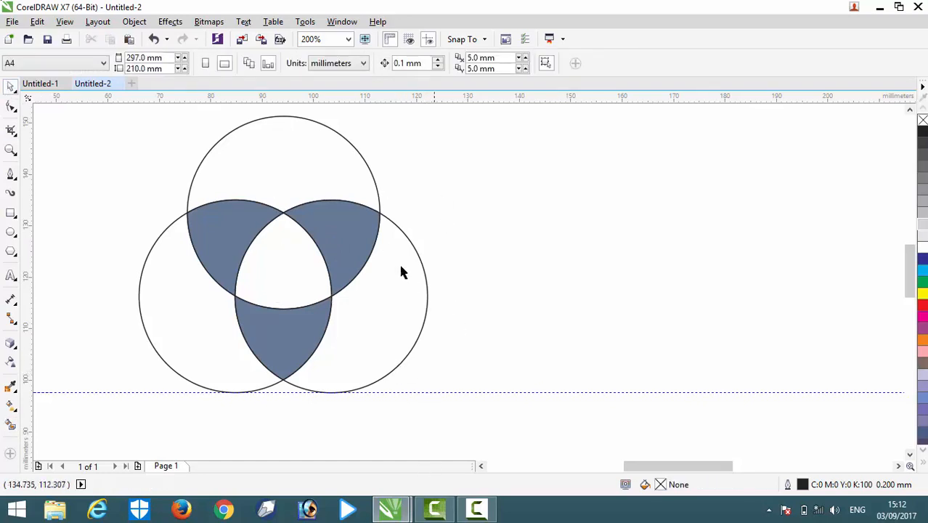
Weld the three blue-grey petals into one shape
{"action": "left_click", "coordinate": [351, 247]}
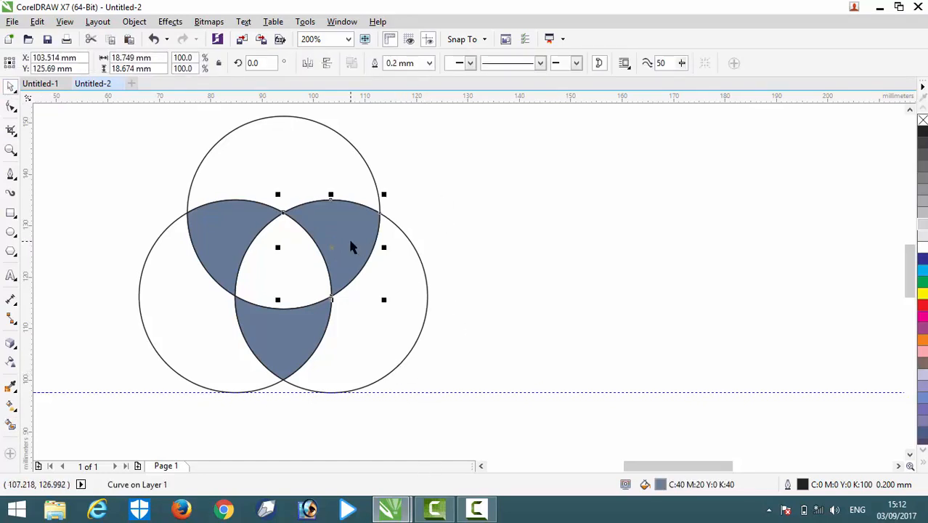
{"action": "left_click", "coordinate": [228, 239], "text": "shift"}
{"action": "left_click", "coordinate": [266, 335], "text": "shift"}
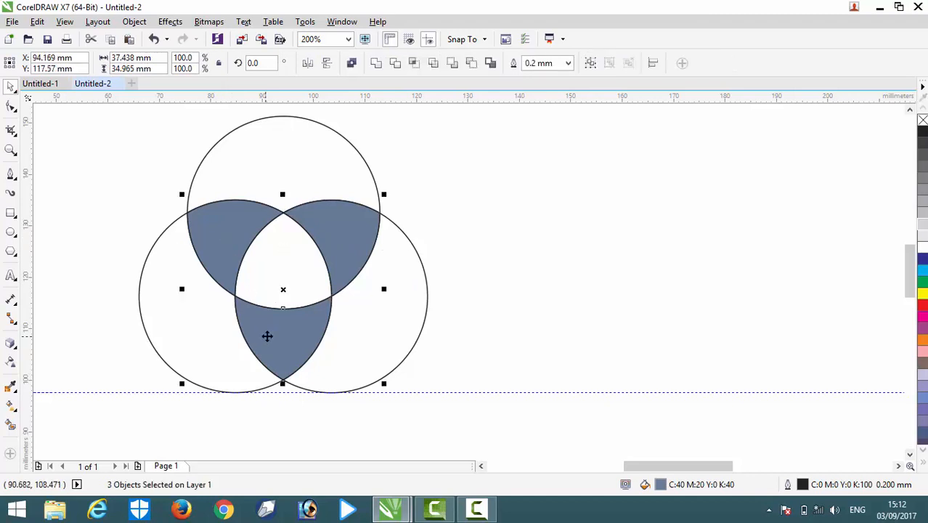
{"action": "left_click", "coordinate": [378, 67]}
{"action": "left_click", "coordinate": [428, 228]}
Move the welded petal shape off the circles to about X 27.4 mm, Y 133.3 mm
{"action": "scroll", "coordinate": [327, 193], "scroll_direction": "down", "scroll_amount": 3}
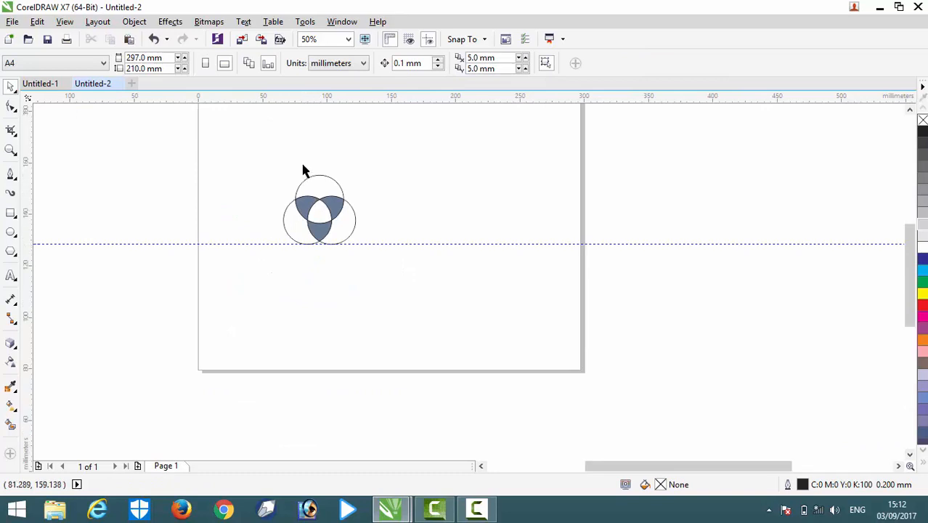
{"action": "scroll", "coordinate": [304, 170], "scroll_direction": "up", "scroll_amount": 2}
{"action": "left_click_drag", "start_coordinate": [354, 263], "coordinate": [222, 211]}
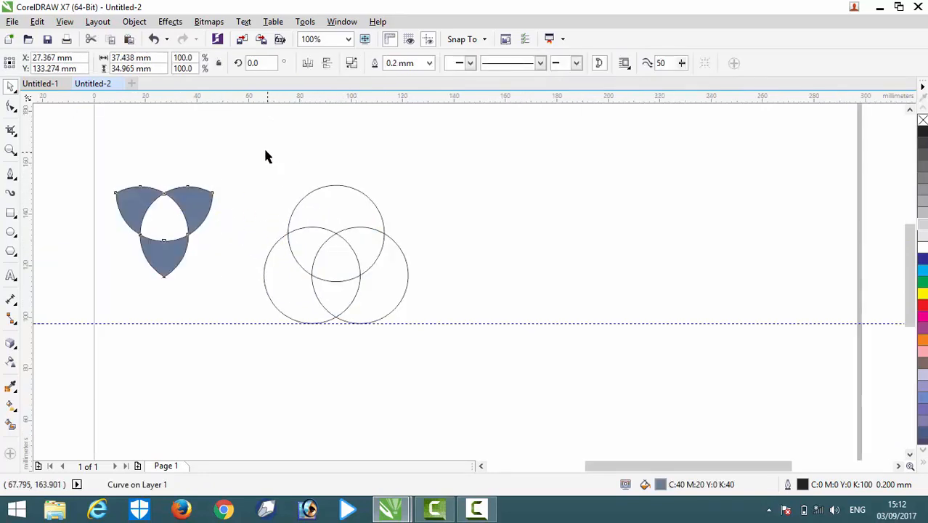
Delete the three construction circles
{"action": "left_click_drag", "start_coordinate": [240, 130], "coordinate": [465, 374]}
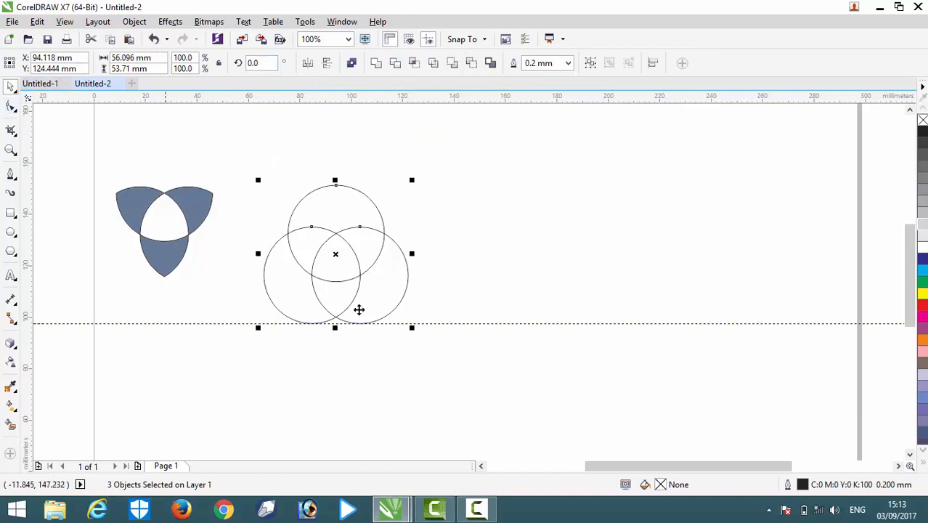
{"action": "right_click", "coordinate": [362, 267]}
{"action": "left_click", "coordinate": [397, 291]}
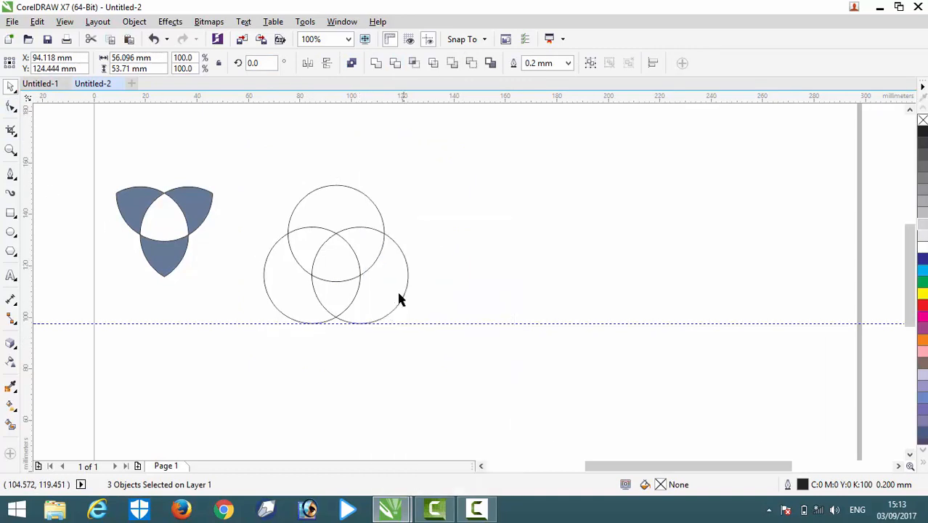
Move the welded petal shape back toward the former circle area, to about X 70.9 mm, Y 124 mm
{"action": "left_click_drag", "start_coordinate": [203, 212], "coordinate": [296, 230]}
{"action": "left_click", "coordinate": [494, 263]}
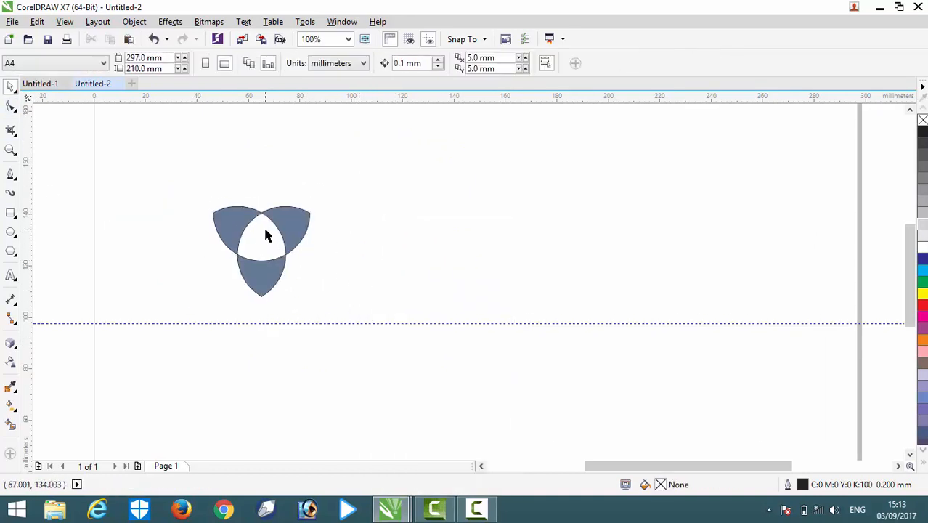
{"action": "scroll", "coordinate": [263, 225], "scroll_direction": "up", "scroll_amount": 1}
{"action": "left_click_drag", "start_coordinate": [207, 213], "coordinate": [236, 223]}
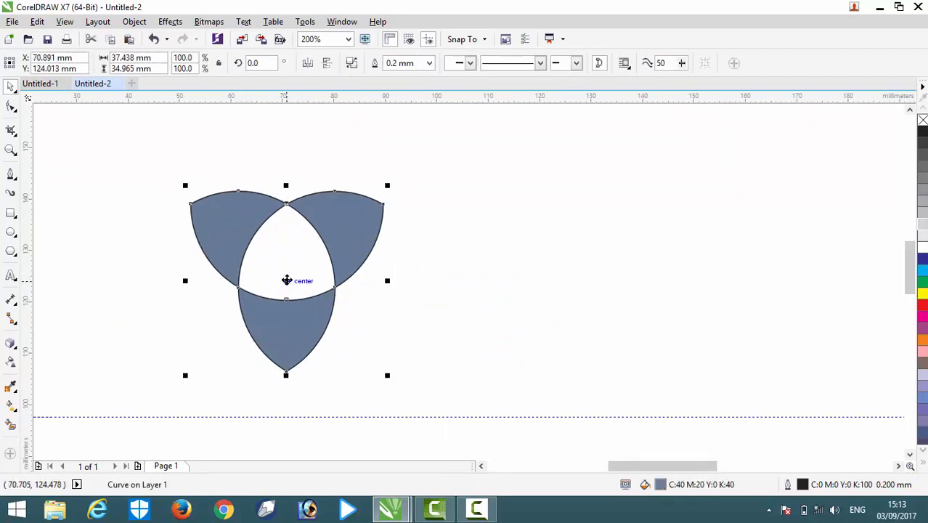
Rotate the petal shape to about 304.6° so that one petal points upward
{"action": "left_click", "coordinate": [287, 280]}
{"action": "left_click_drag", "start_coordinate": [391, 188], "coordinate": [371, 293]}
{"action": "left_click", "coordinate": [484, 298]}
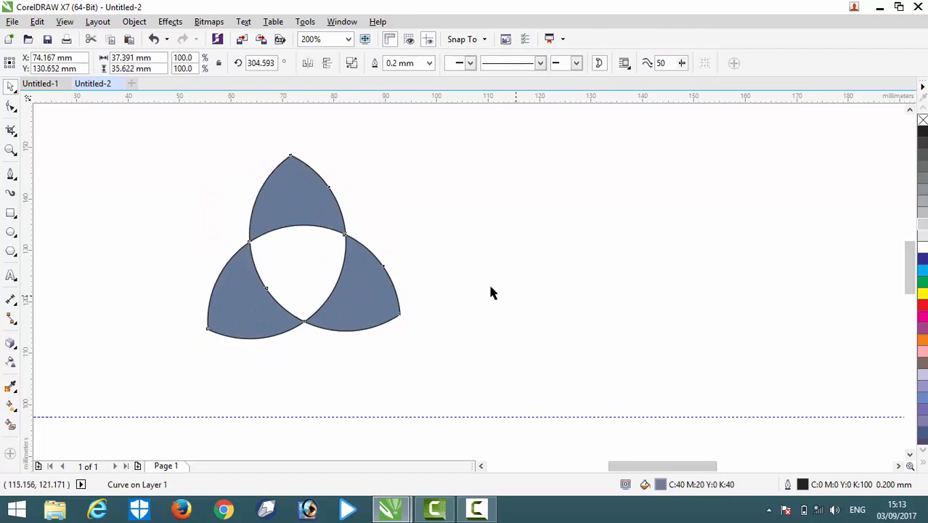
{"action": "left_click", "coordinate": [490, 286]}
Fill the empty centre with blue-grey C40 M20 Y0 K40 using Smart Fill, and straighten the whole logo so it stands level
{"action": "left_click", "coordinate": [12, 427]}
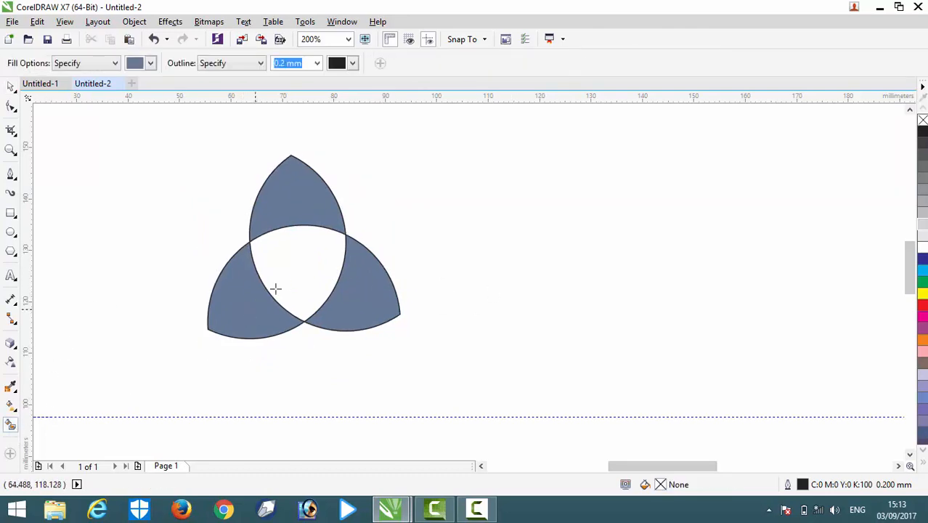
{"action": "left_click", "coordinate": [316, 260]}
{"action": "left_click", "coordinate": [11, 86]}
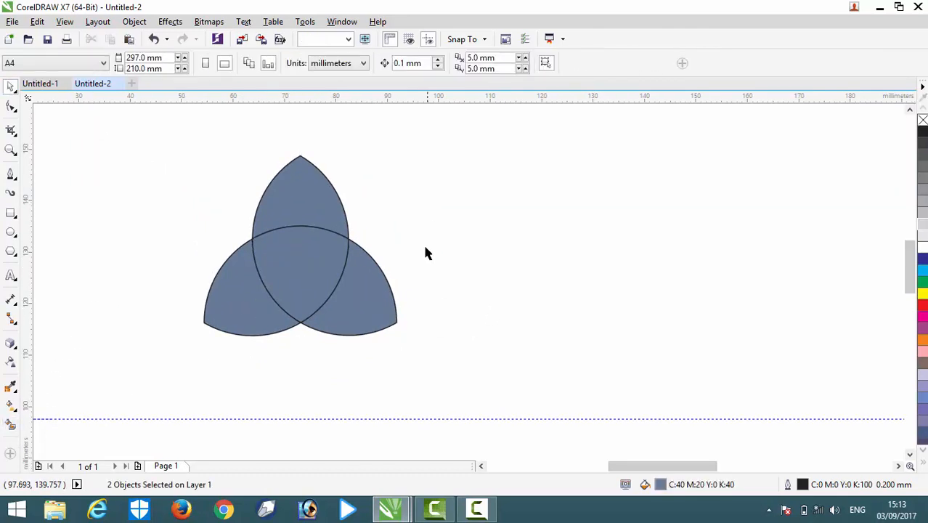
Draw a straight vertical Pen line about 32.4 mm long from the top petal's tip to the crossing point between the lower petals
{"action": "left_click", "coordinate": [11, 176]}
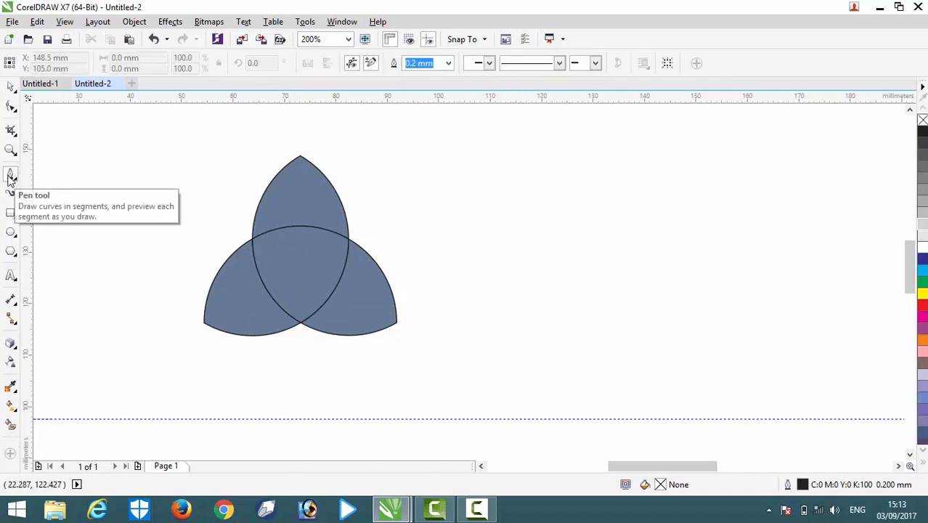
{"action": "left_click", "coordinate": [300, 321]}
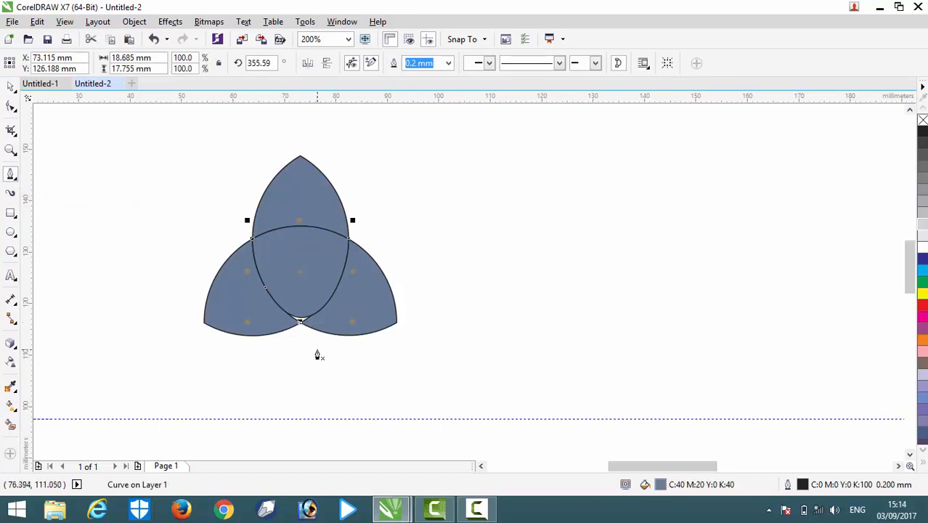
{"action": "key", "text": "ctrl+z"}
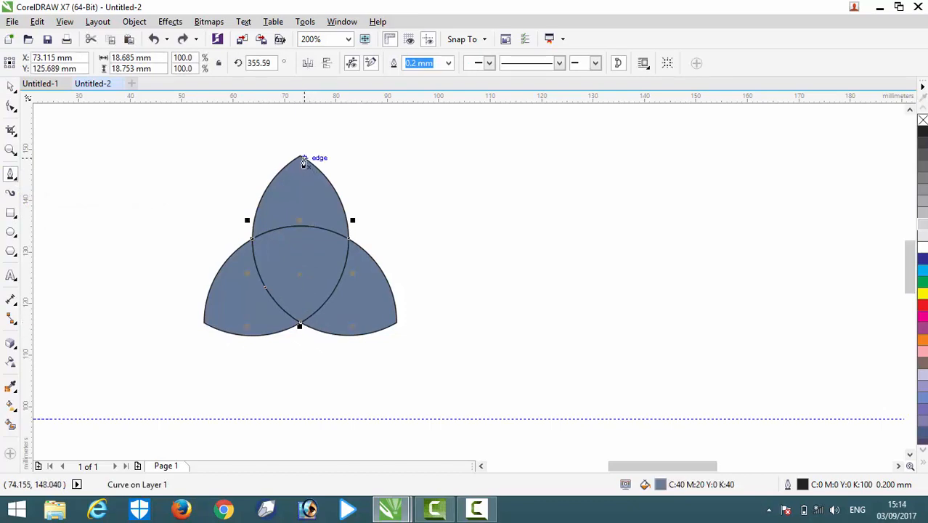
{"action": "left_click", "coordinate": [300, 157]}
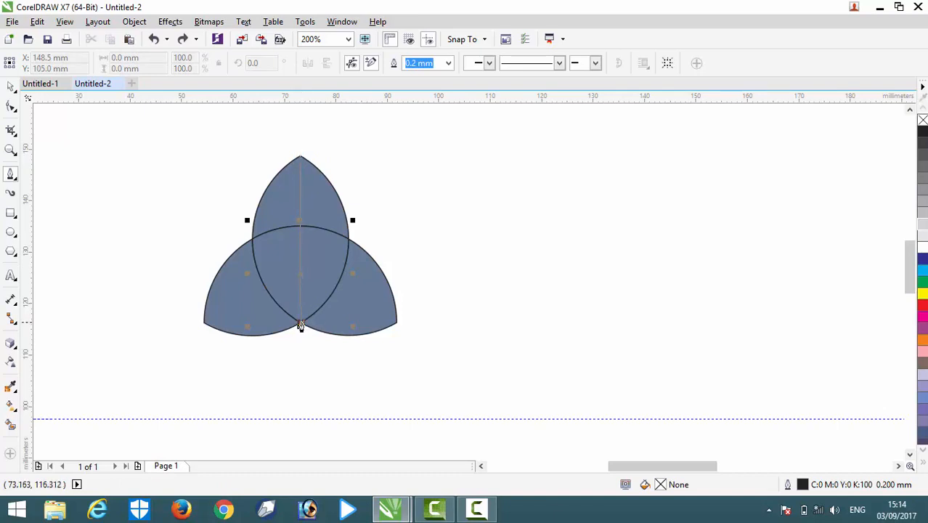
{"action": "double_click", "coordinate": [301, 326]}
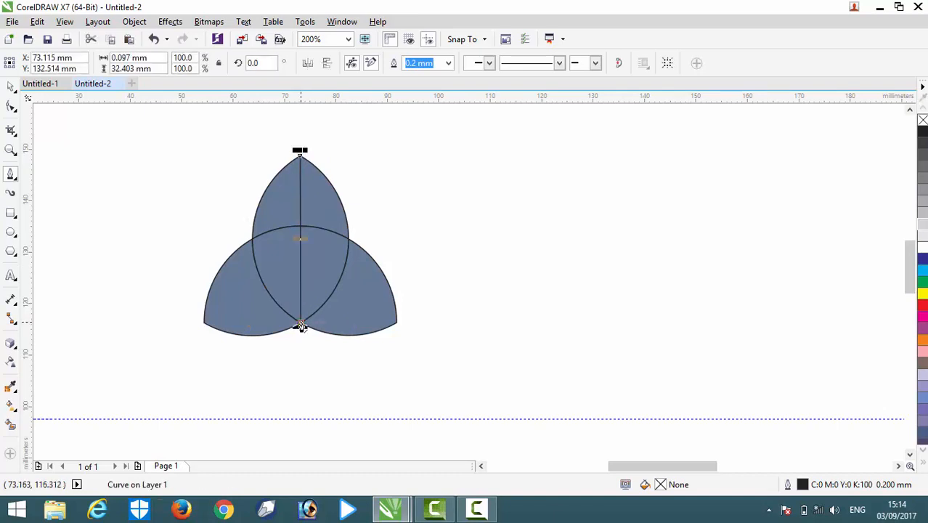
Draw straight Pen lines from the lower-left and lower-right petal tips to the opposite crossing points of the centre shape
{"action": "left_click", "coordinate": [204, 324]}
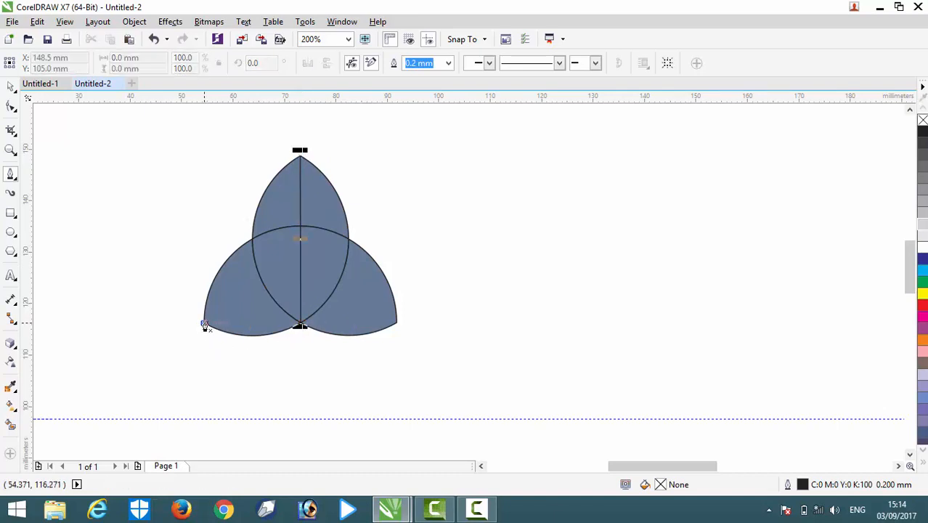
{"action": "double_click", "coordinate": [349, 238]}
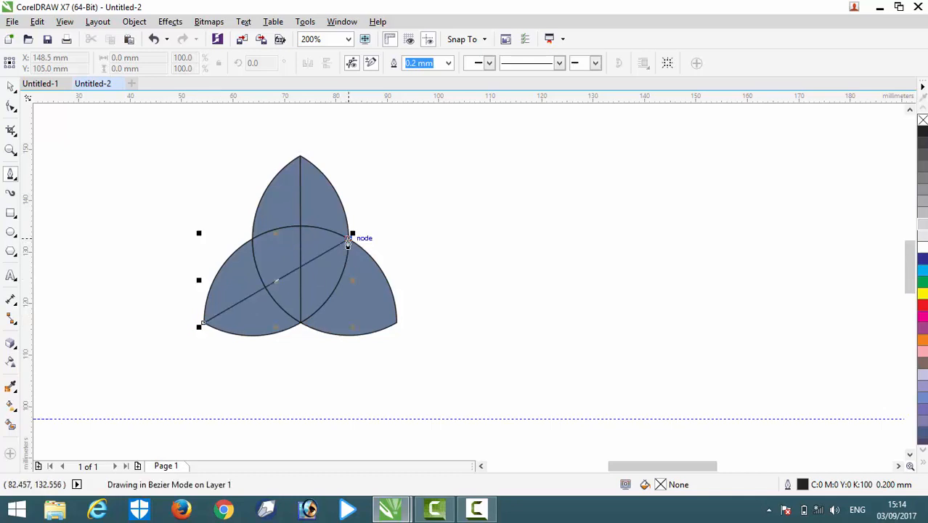
{"action": "left_click", "coordinate": [397, 324]}
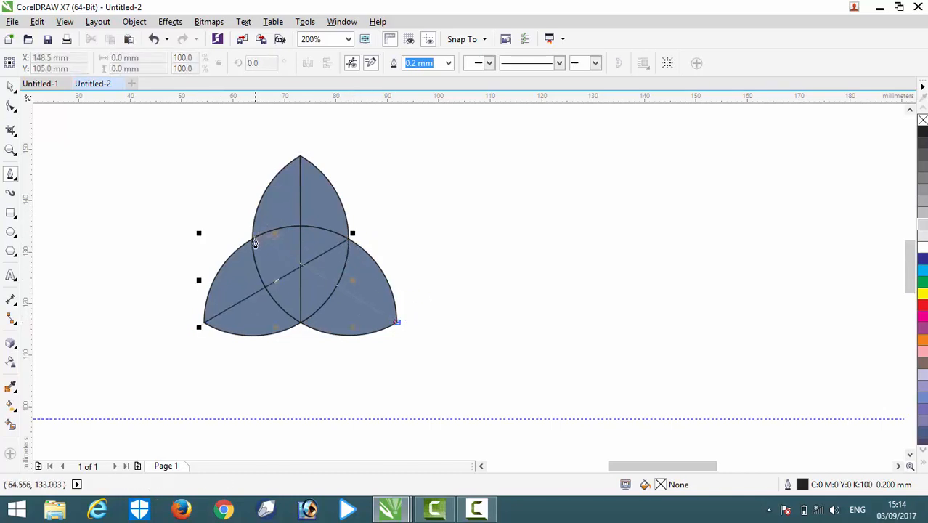
{"action": "double_click", "coordinate": [252, 239]}
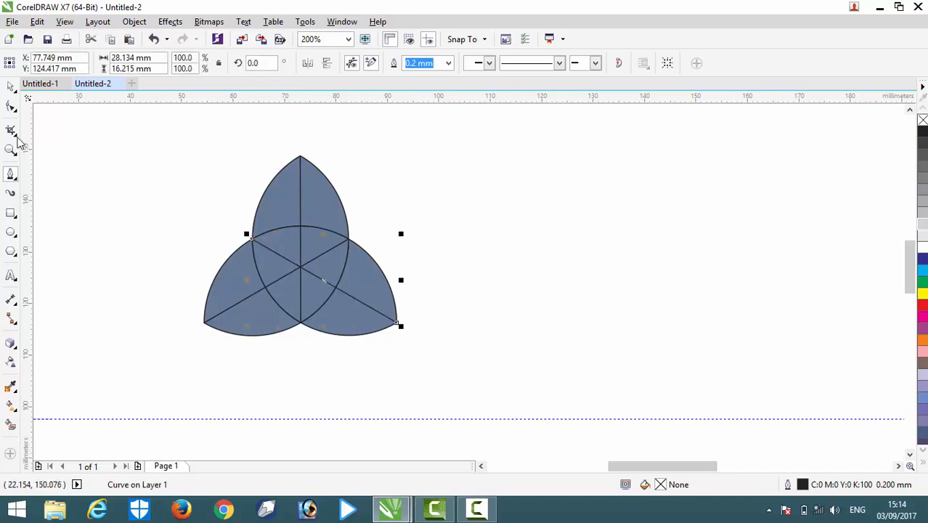
{"action": "left_click", "coordinate": [11, 87]}
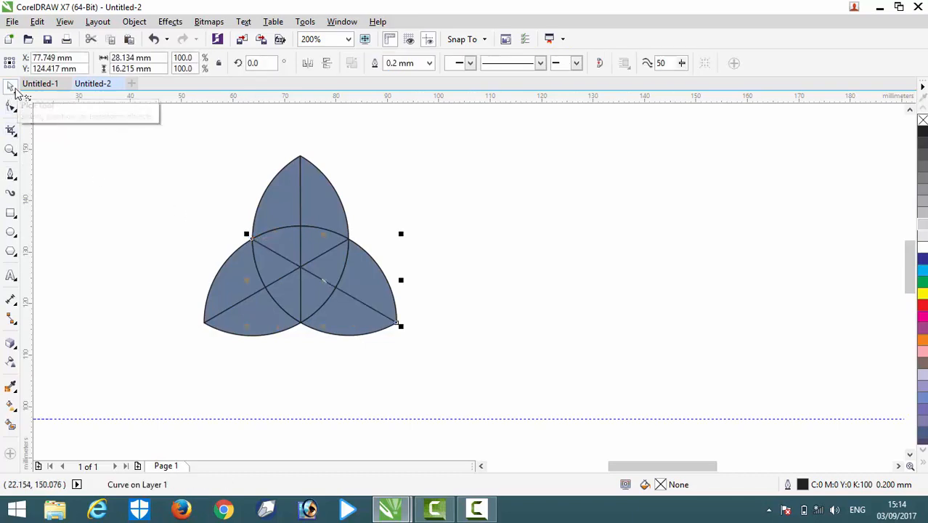
{"action": "left_click", "coordinate": [426, 241]}
Use Smart Fill to turn the regions divided by the three lines into separate blue-grey pieces
{"action": "scroll", "coordinate": [271, 227], "scroll_direction": "up", "scroll_amount": 2}
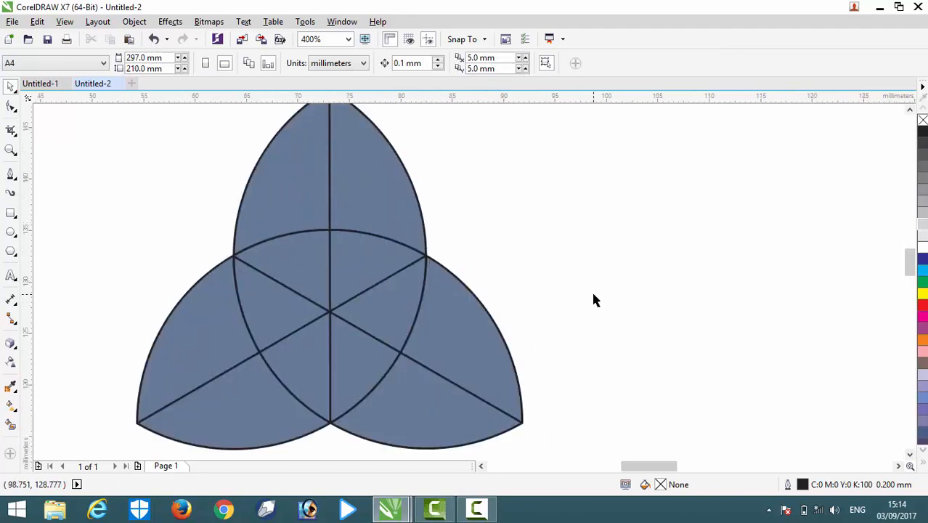
{"action": "scroll", "coordinate": [233, 236], "scroll_direction": "down", "scroll_amount": 2}
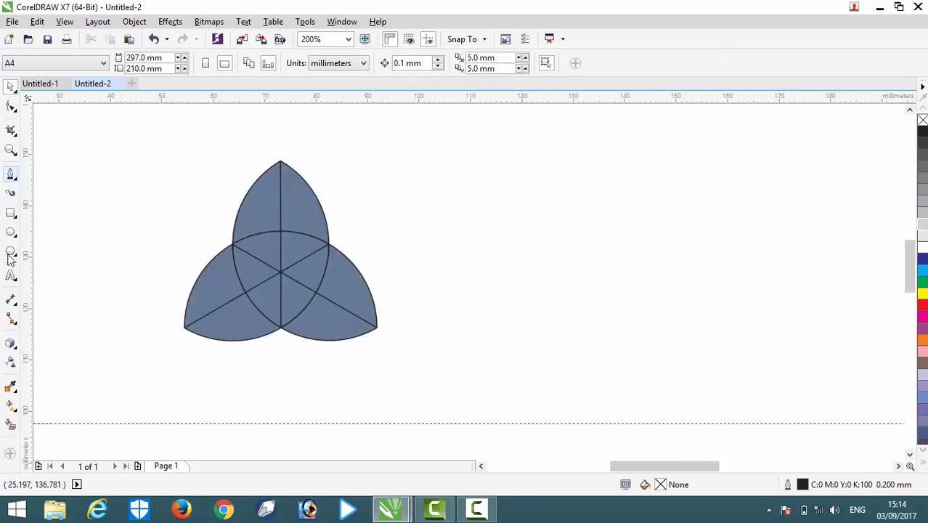
{"action": "left_click", "coordinate": [11, 427]}
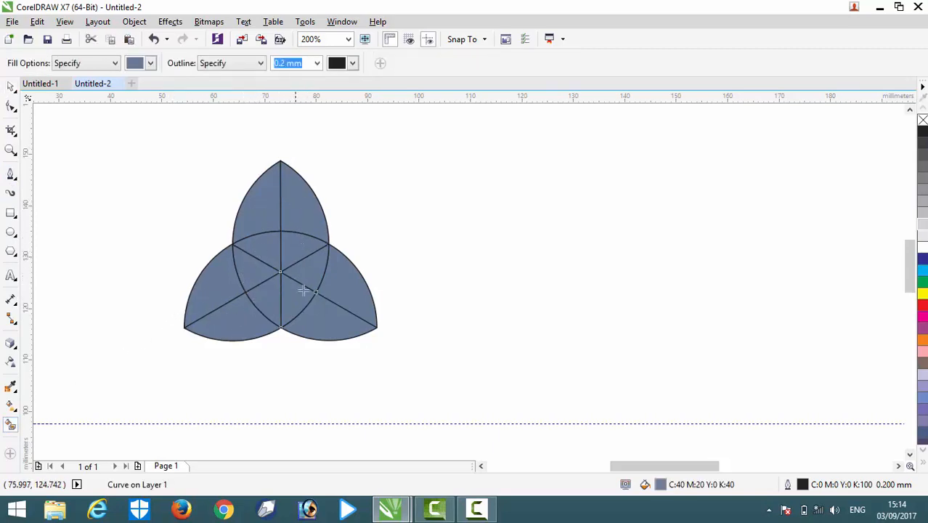
{"action": "left_click", "coordinate": [11, 86]}
Weld the upper-left centre segment to the left half of the top petal
{"action": "left_click", "coordinate": [259, 255]}
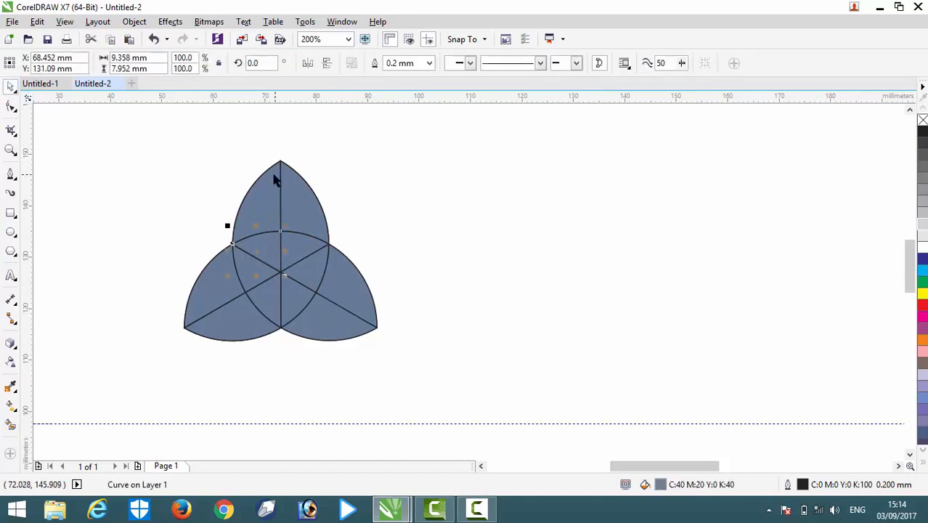
{"action": "left_click", "coordinate": [260, 187], "text": "shift"}
{"action": "left_click", "coordinate": [376, 64]}
{"action": "left_click", "coordinate": [358, 190]}
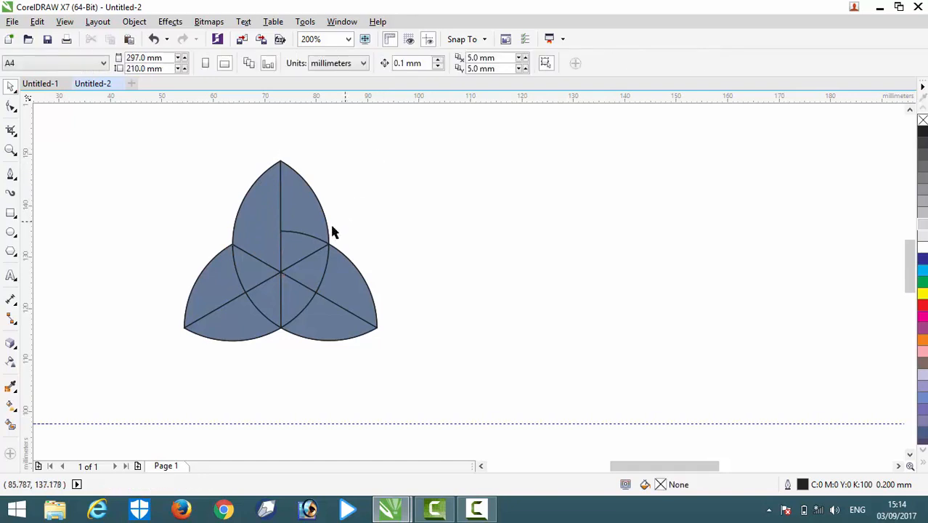
Weld the upper-right centre segment to the right half of the top petal
{"action": "left_click", "coordinate": [301, 249]}
{"action": "left_click", "coordinate": [295, 192], "text": "shift"}
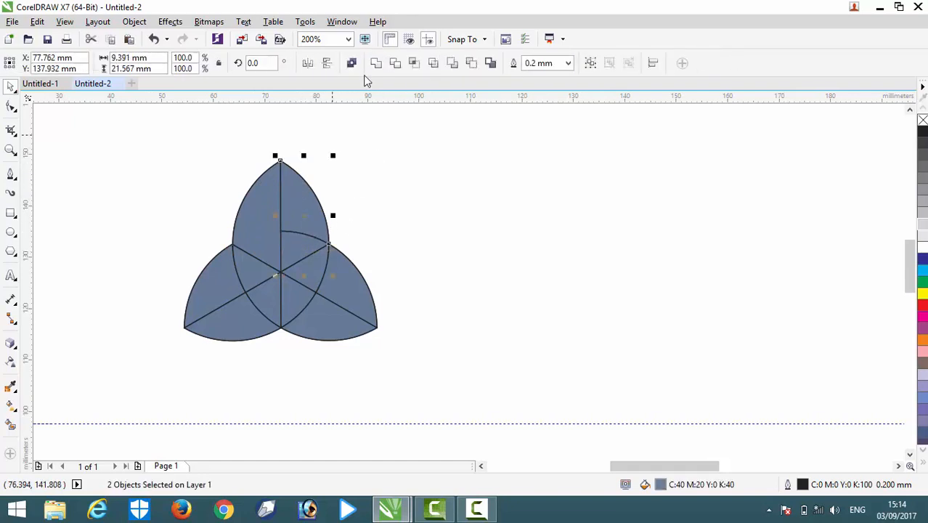
{"action": "left_click", "coordinate": [376, 64]}
{"action": "left_click", "coordinate": [401, 188]}
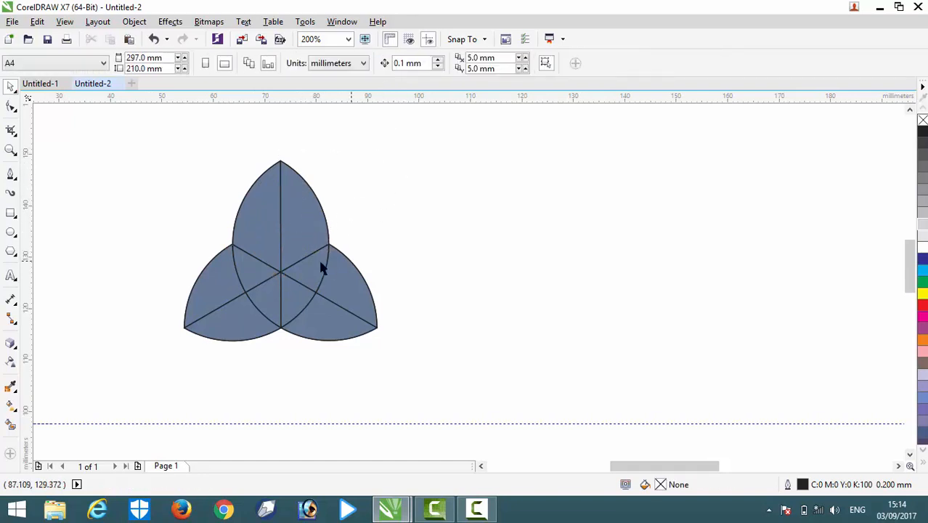
Weld the right-hand centre segment to the upper half of the lower-right petal
{"action": "left_click", "coordinate": [311, 257]}
{"action": "left_click", "coordinate": [353, 301], "text": "shift"}
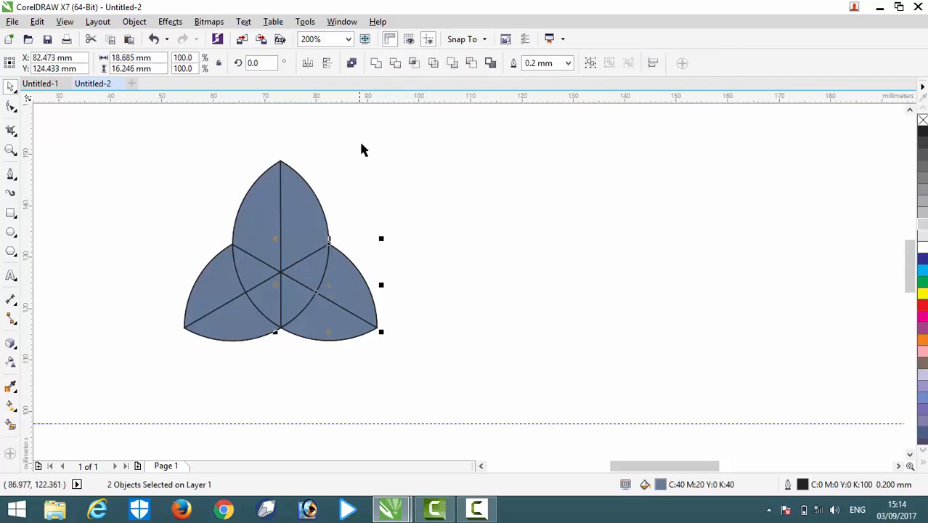
{"action": "left_click", "coordinate": [376, 66]}
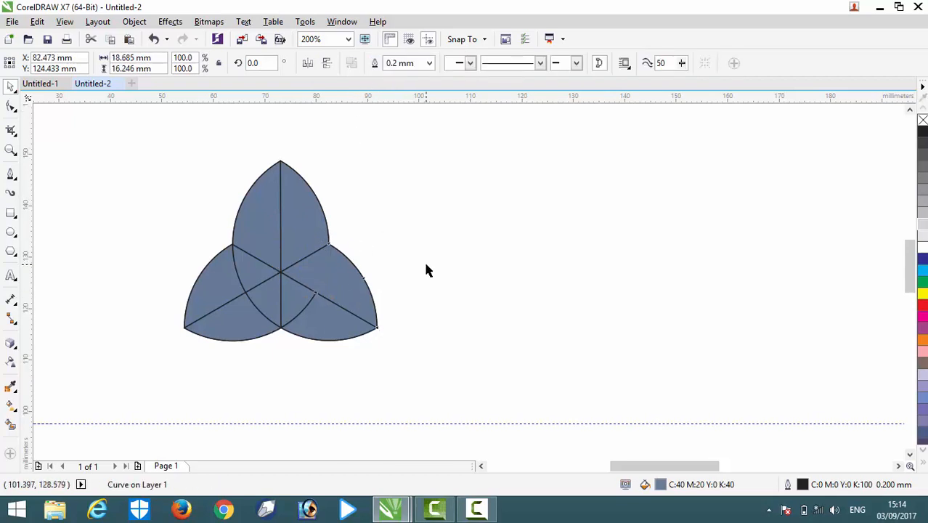
Weld the centre segment just right of the vertical line's lower end to the lower half of the lower-right petal
{"action": "left_click", "coordinate": [297, 300]}
{"action": "left_click", "coordinate": [342, 326], "text": "shift"}
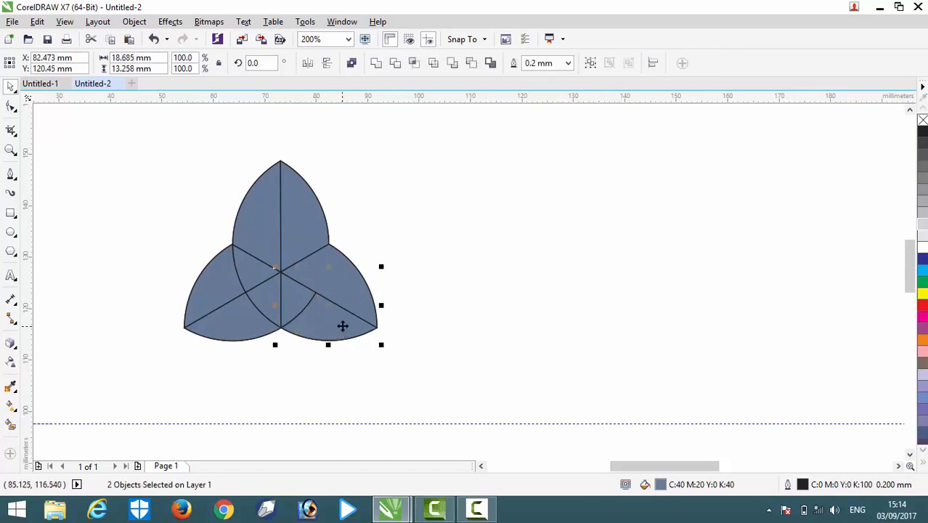
{"action": "left_click", "coordinate": [383, 67]}
Weld the centre segment just left of the vertical line's lower end to the lower half of the lower-left petal
{"action": "left_click", "coordinate": [268, 304]}
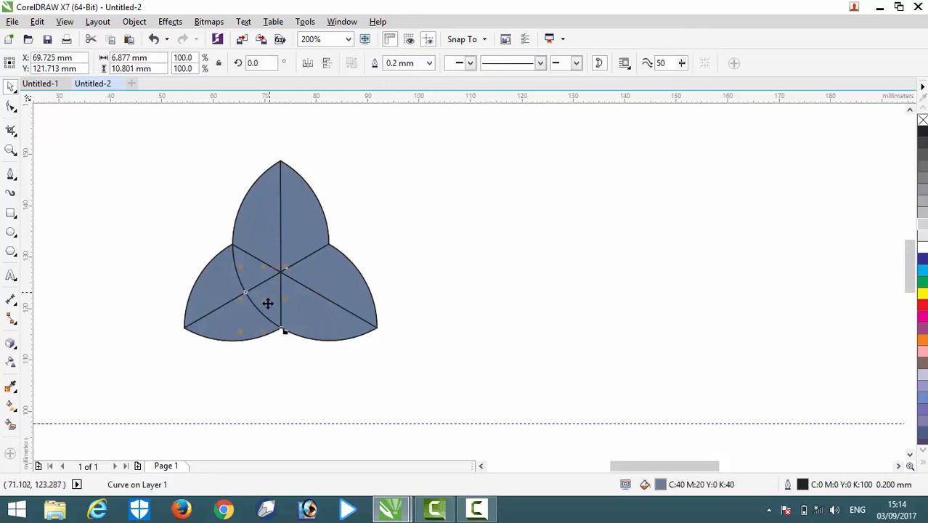
{"action": "left_click", "coordinate": [250, 311], "text": "shift"}
{"action": "left_click", "coordinate": [387, 66]}
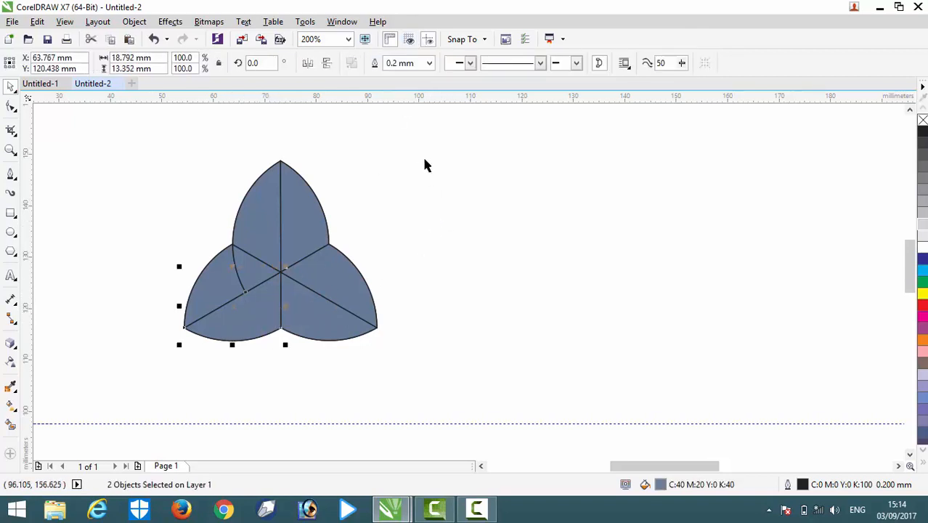
Weld the left-hand centre segment to the upper half of the lower-left petal
{"action": "left_click", "coordinate": [258, 269]}
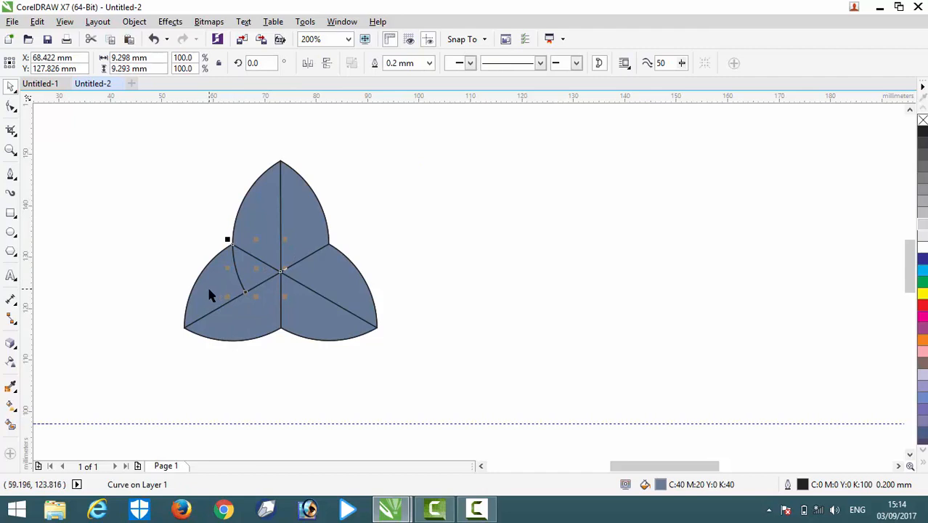
{"action": "left_click", "coordinate": [207, 284], "text": "shift"}
{"action": "left_click", "coordinate": [375, 63]}
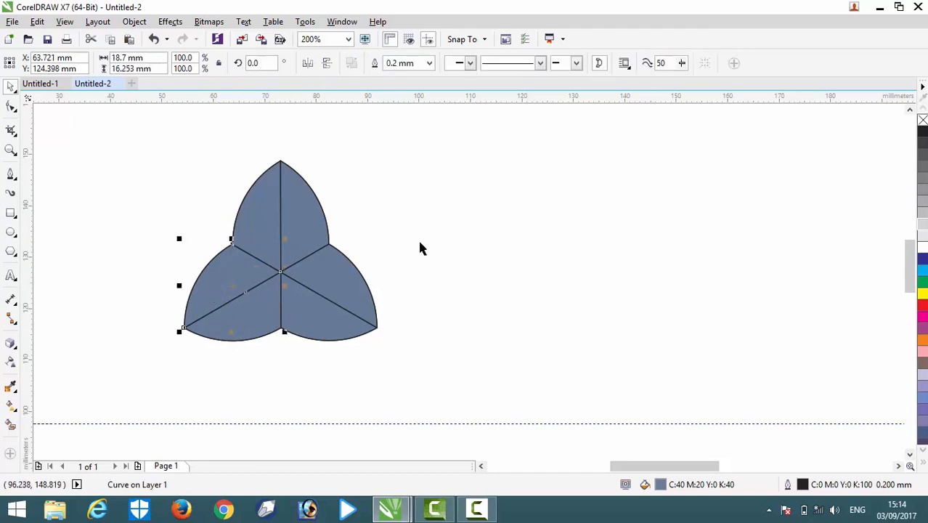
{"action": "left_click", "coordinate": [417, 237]}
{"action": "scroll", "coordinate": [386, 327], "scroll_direction": "up", "scroll_amount": 1}
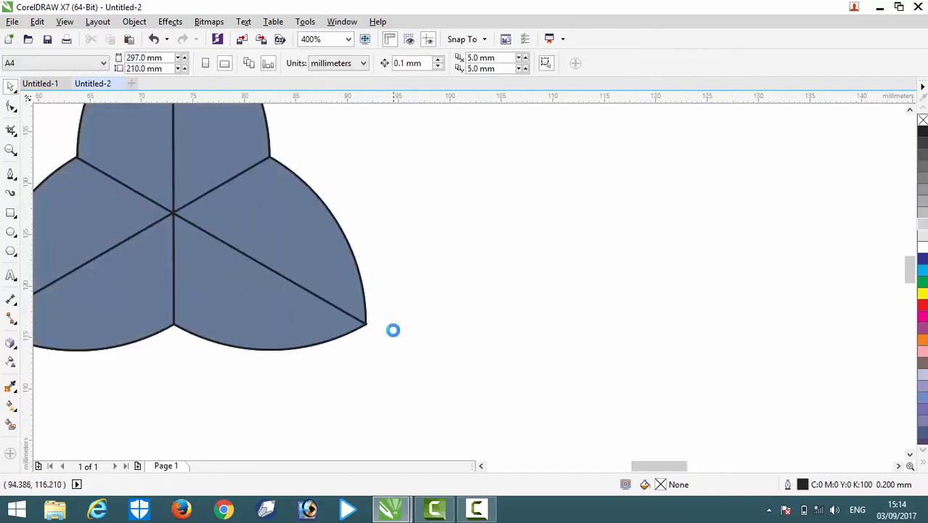
{"action": "scroll", "coordinate": [390, 329], "scroll_direction": "down", "scroll_amount": 1}
Apply a linear fountain fill to the right half of the top petal, running outward from its centre line and starting in black
{"action": "left_click", "coordinate": [310, 226]}
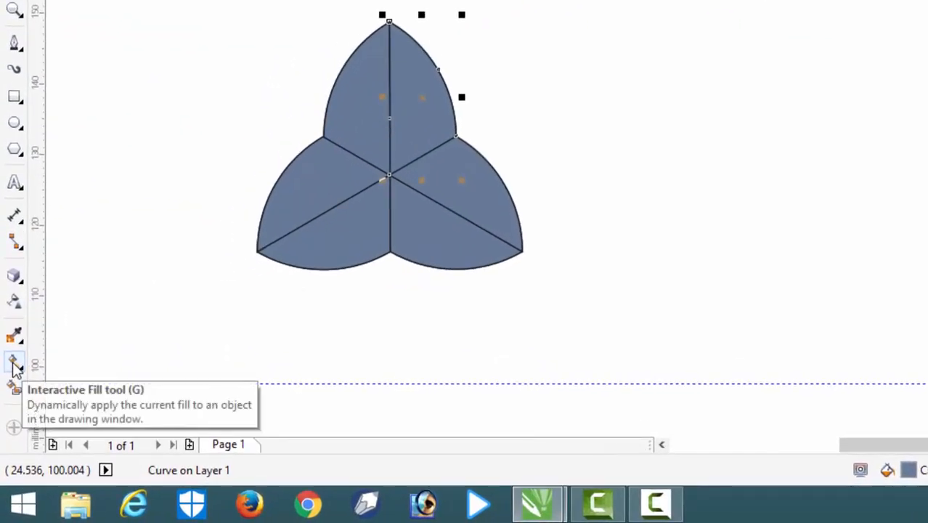
{"action": "left_click", "coordinate": [15, 363]}
{"action": "left_click_drag", "start_coordinate": [412, 108], "coordinate": [552, 104]}
{"action": "left_click", "coordinate": [413, 109]}
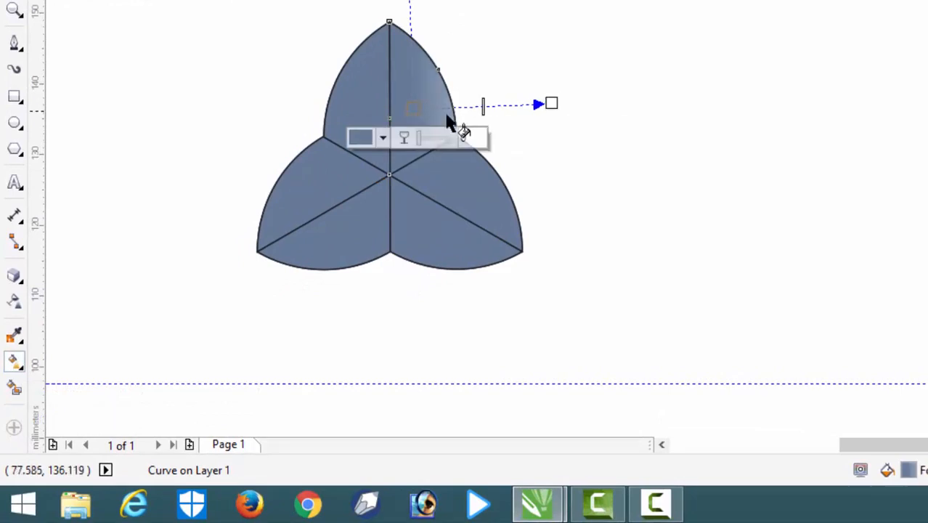
{"action": "left_click", "coordinate": [383, 138]}
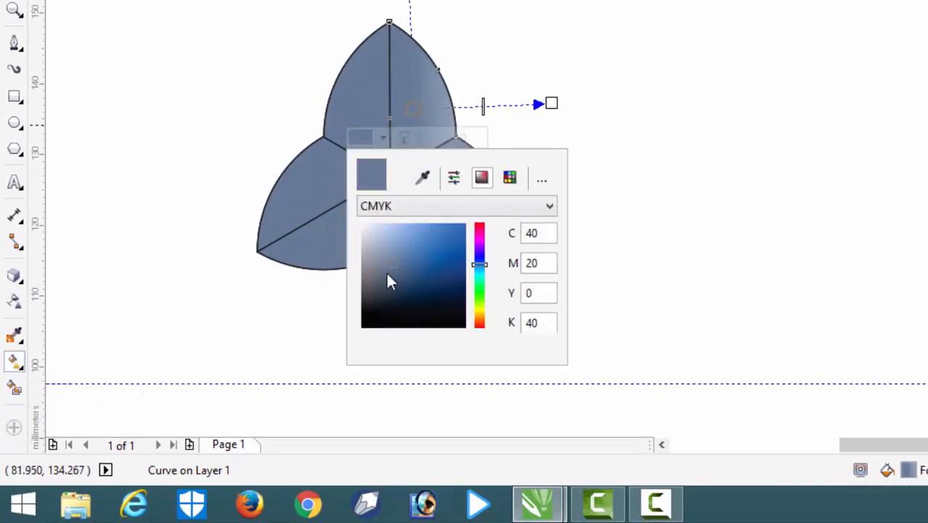
{"action": "left_click_drag", "start_coordinate": [390, 266], "coordinate": [368, 340]}
{"action": "left_click", "coordinate": [588, 147]}
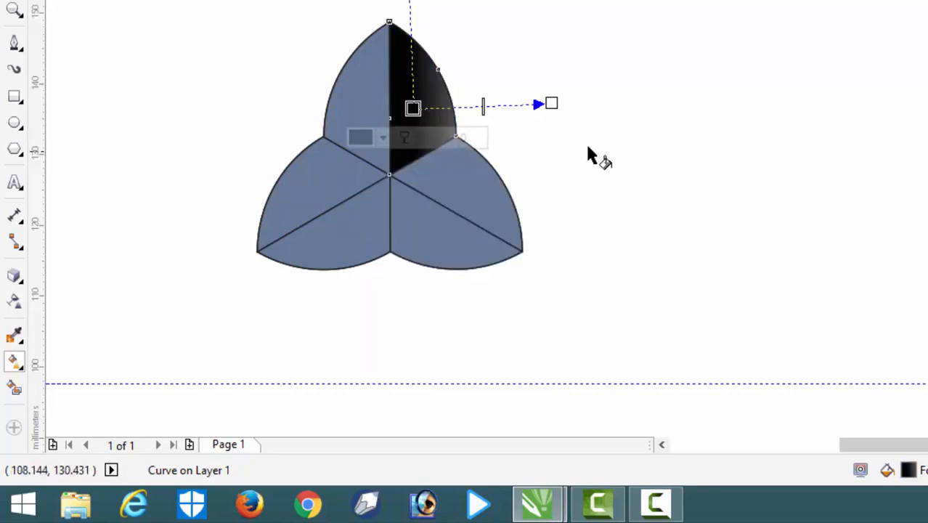
{"action": "left_click_drag", "start_coordinate": [412, 108], "coordinate": [390, 103]}
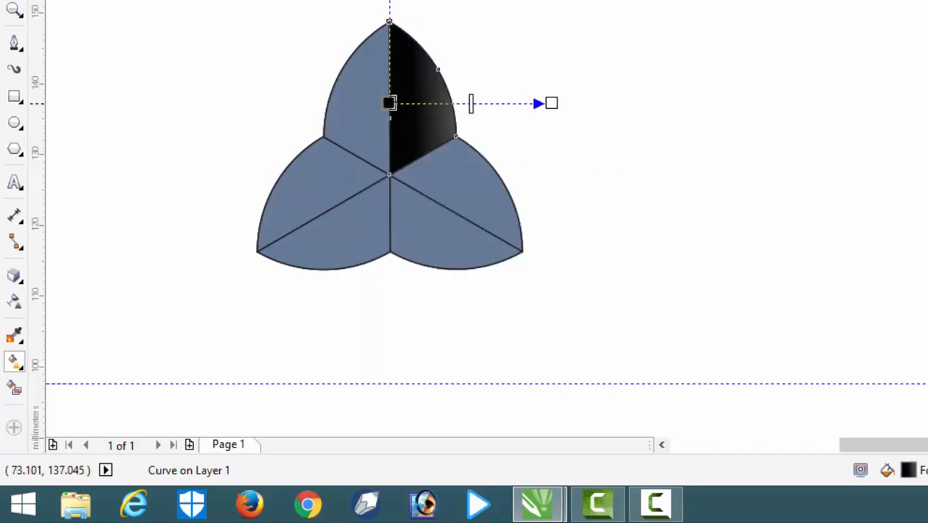
Set the end colour of the top petal's right-half gradient to grey C40 M36 Y35 K1
{"action": "left_click", "coordinate": [552, 103]}
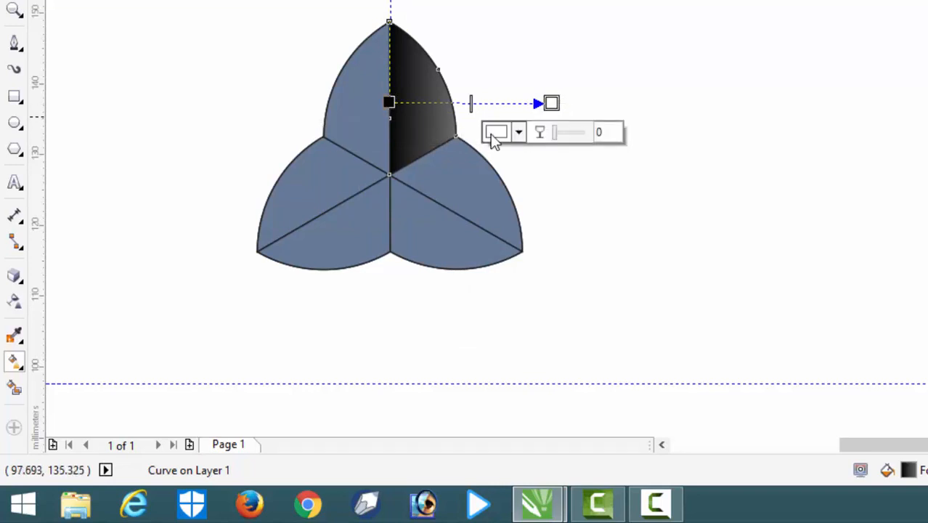
{"action": "left_click", "coordinate": [518, 134]}
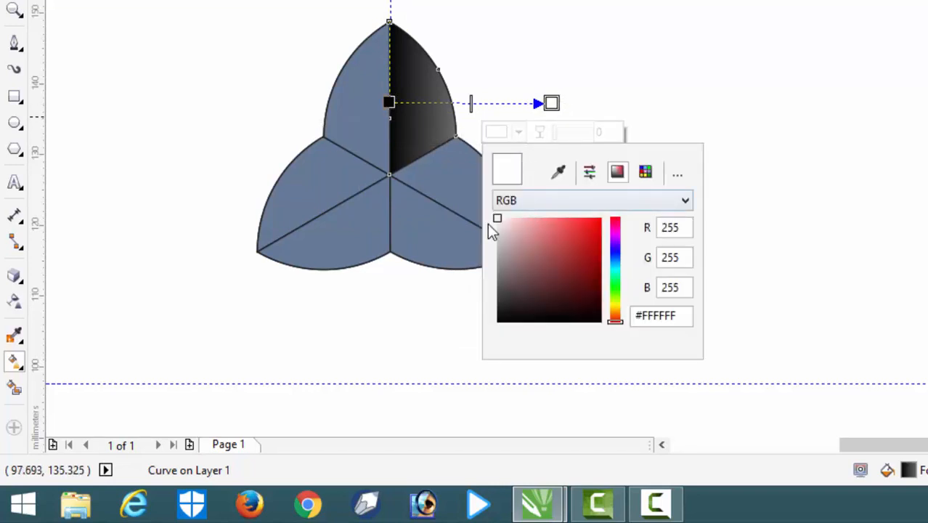
{"action": "left_click", "coordinate": [558, 172]}
{"action": "left_click", "coordinate": [425, 87]}
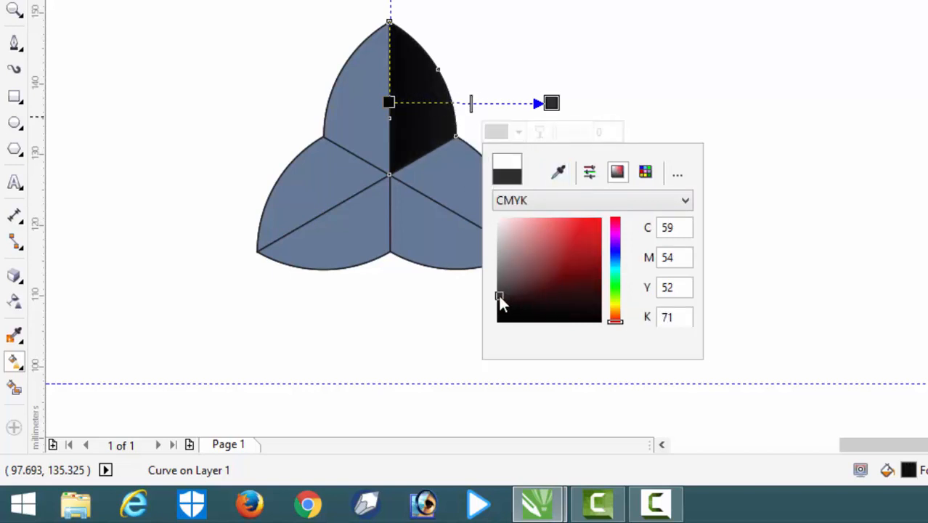
{"action": "left_click_drag", "start_coordinate": [499, 297], "coordinate": [501, 255]}
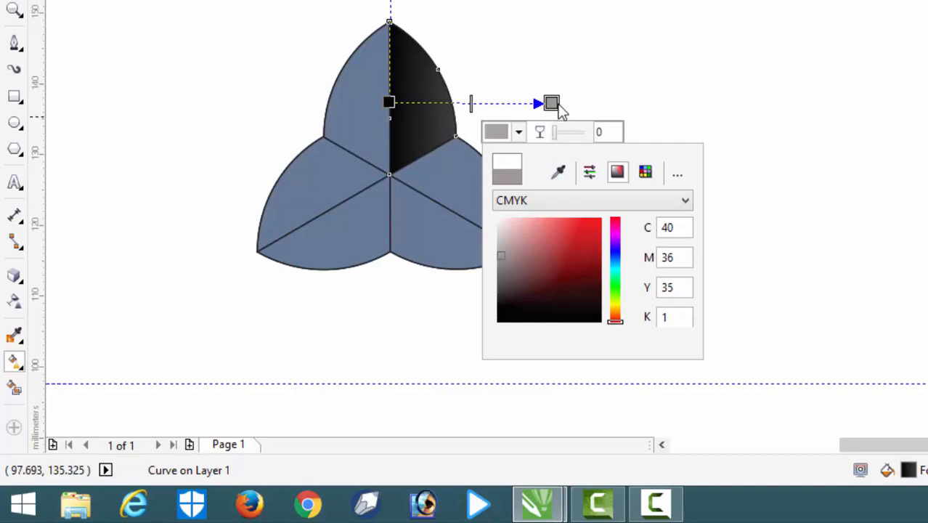
{"action": "left_click", "coordinate": [519, 107]}
Adjust the right-half gradient so it starts left of the top petal's centre line and ends just outside the petal's outer edge
{"action": "left_click_drag", "start_coordinate": [550, 102], "coordinate": [472, 103]}
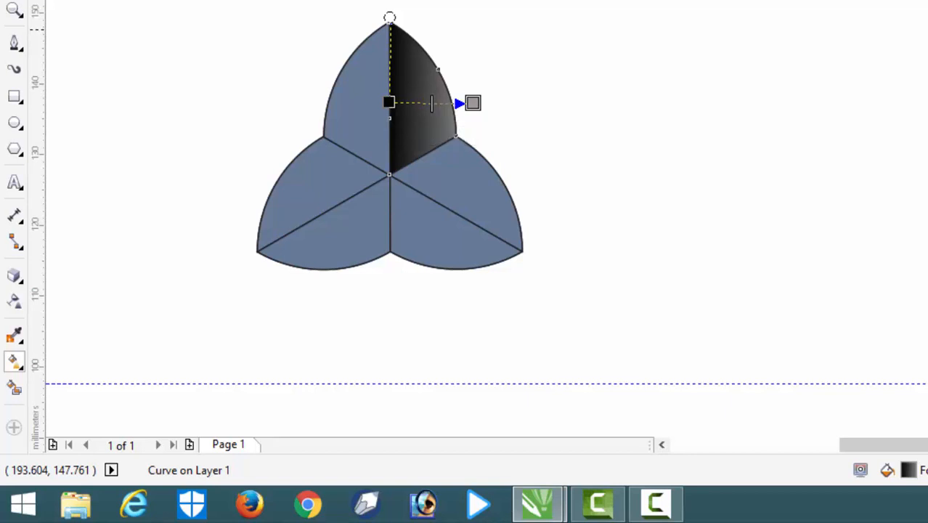
{"action": "scroll", "coordinate": [454, 109], "scroll_direction": "up", "scroll_amount": 2}
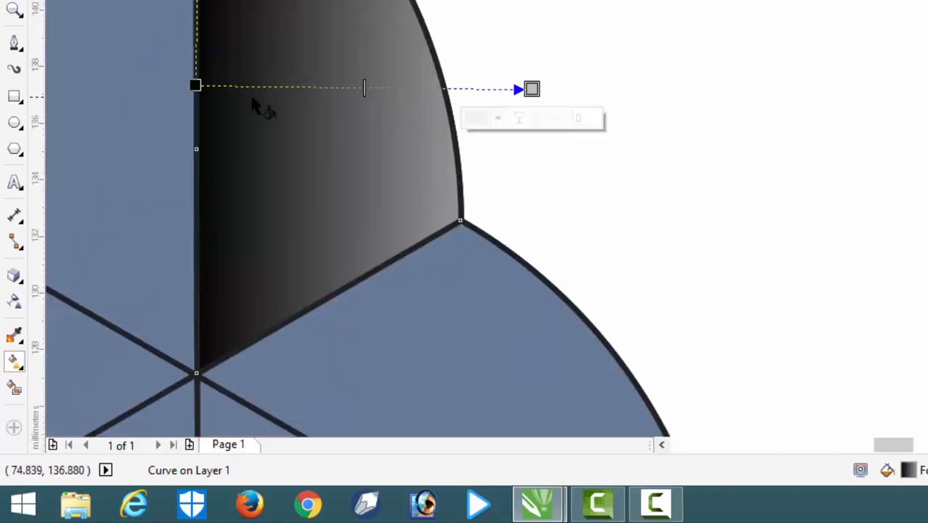
{"action": "scroll", "coordinate": [247, 120], "scroll_direction": "down", "scroll_amount": 1}
{"action": "left_click_drag", "start_coordinate": [218, 105], "coordinate": [153, 96]}
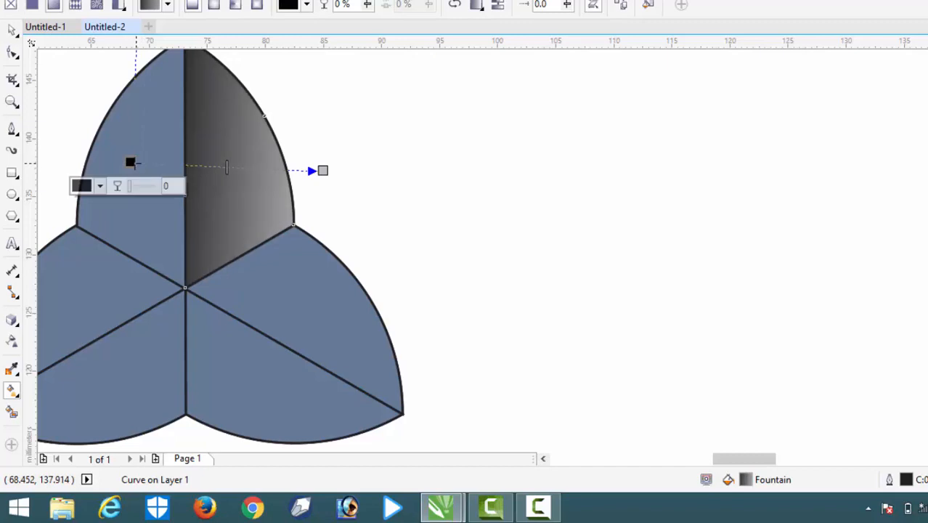
{"action": "left_click_drag", "start_coordinate": [131, 162], "coordinate": [115, 170]}
{"action": "scroll", "coordinate": [220, 187], "scroll_direction": "down", "scroll_amount": 2}
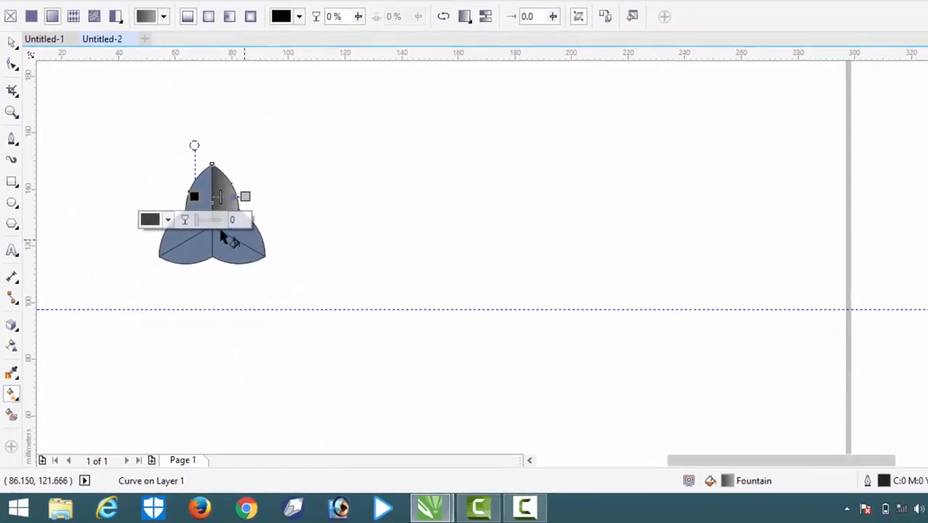
Give the left half of the top petal a fountain fill copied from the petal's right half
{"action": "scroll", "coordinate": [160, 207], "scroll_direction": "up", "scroll_amount": 2}
{"action": "left_click", "coordinate": [236, 216]}
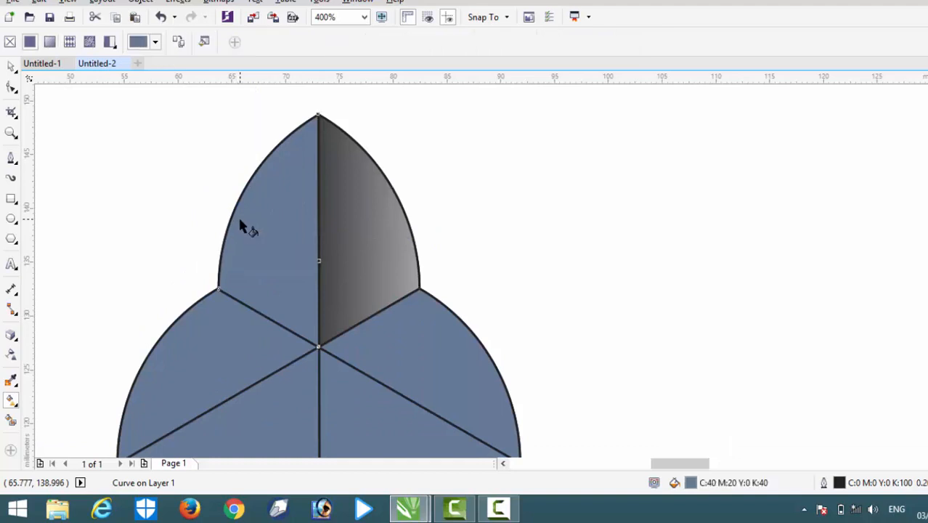
{"action": "left_click_drag", "start_coordinate": [309, 218], "coordinate": [181, 204]}
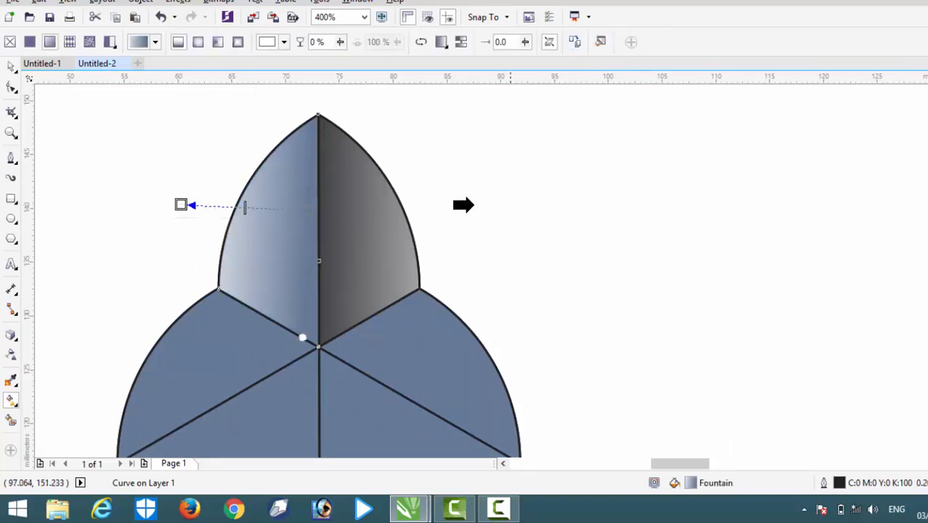
{"action": "left_click", "coordinate": [369, 228]}
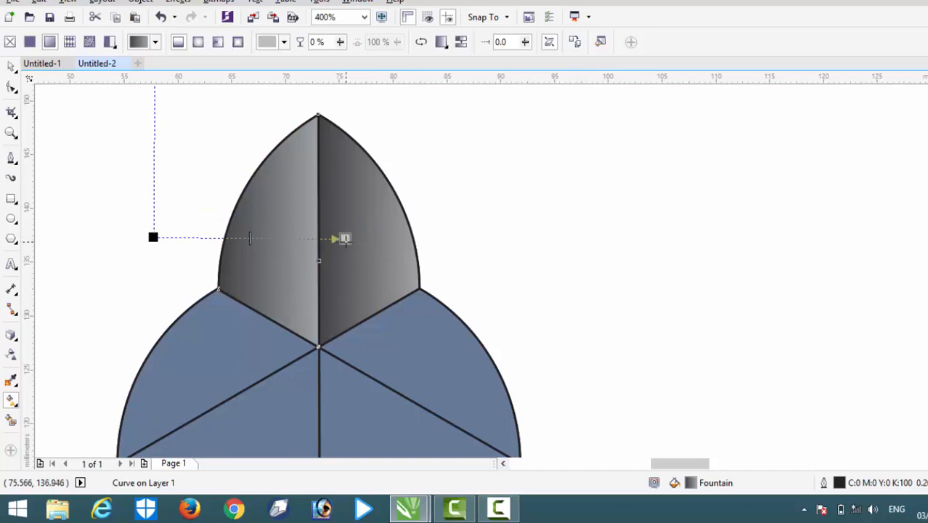
Adjust the left-half gradient so it starts in black just outside the petal's outer edge and ends in grey beyond the centre line
{"action": "left_click_drag", "start_coordinate": [345, 238], "coordinate": [375, 242]}
{"action": "left_click_drag", "start_coordinate": [152, 237], "coordinate": [180, 240]}
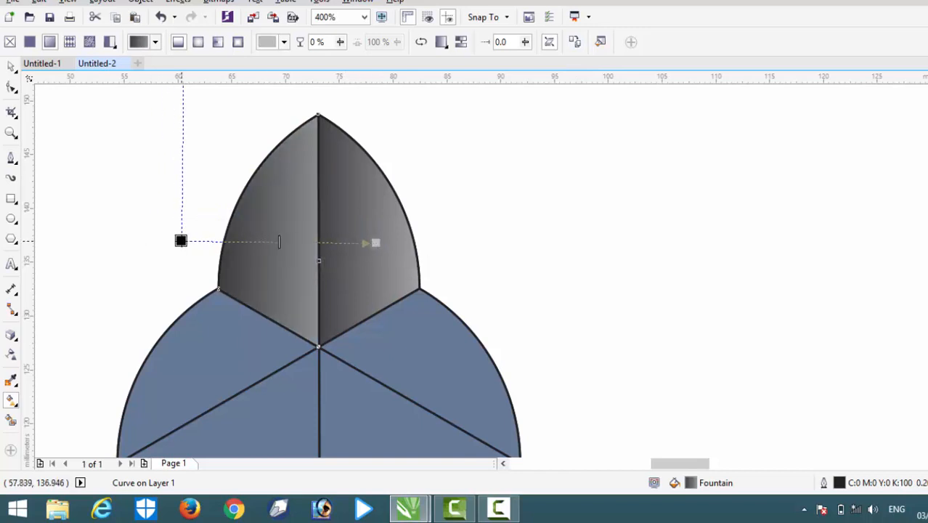
{"action": "left_click_drag", "start_coordinate": [376, 242], "coordinate": [384, 243]}
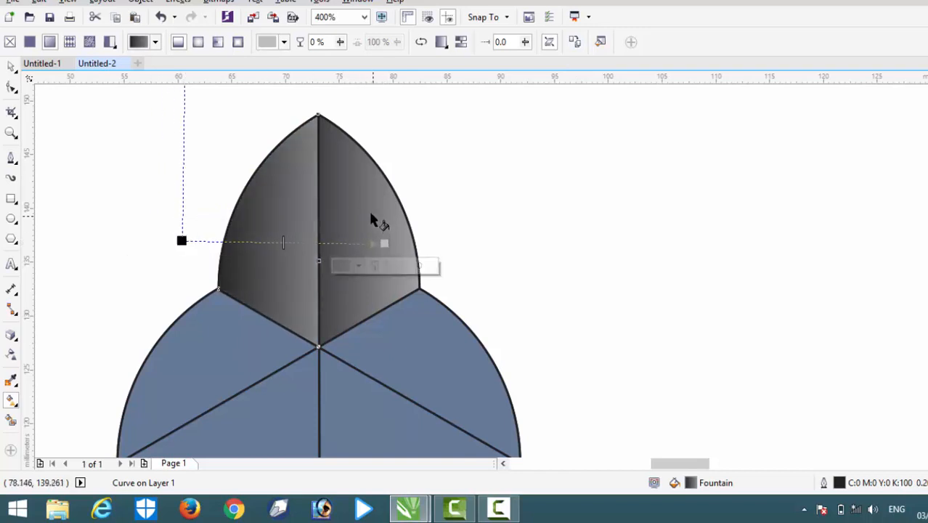
{"action": "left_click", "coordinate": [369, 211]}
{"action": "left_click_drag", "start_coordinate": [252, 237], "coordinate": [273, 239]}
{"action": "left_click", "coordinate": [244, 252]}
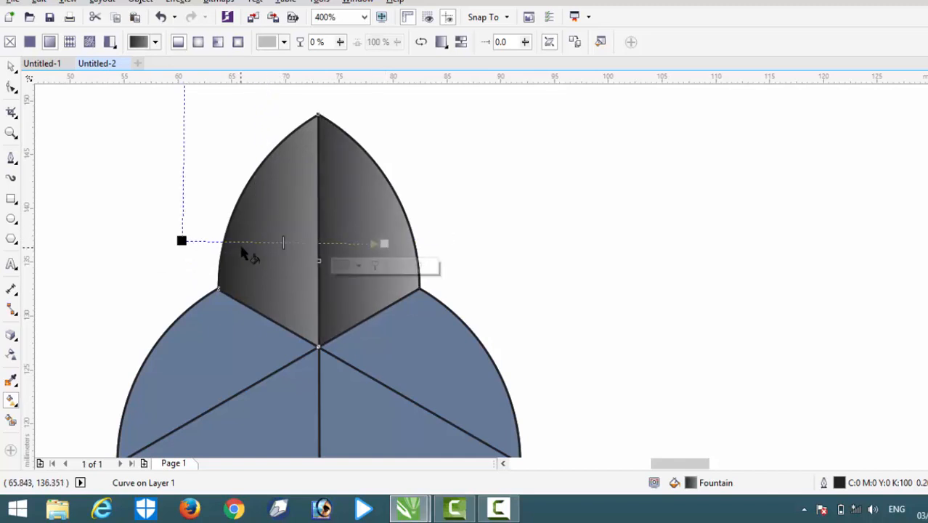
{"action": "left_click_drag", "start_coordinate": [182, 241], "coordinate": [210, 241]}
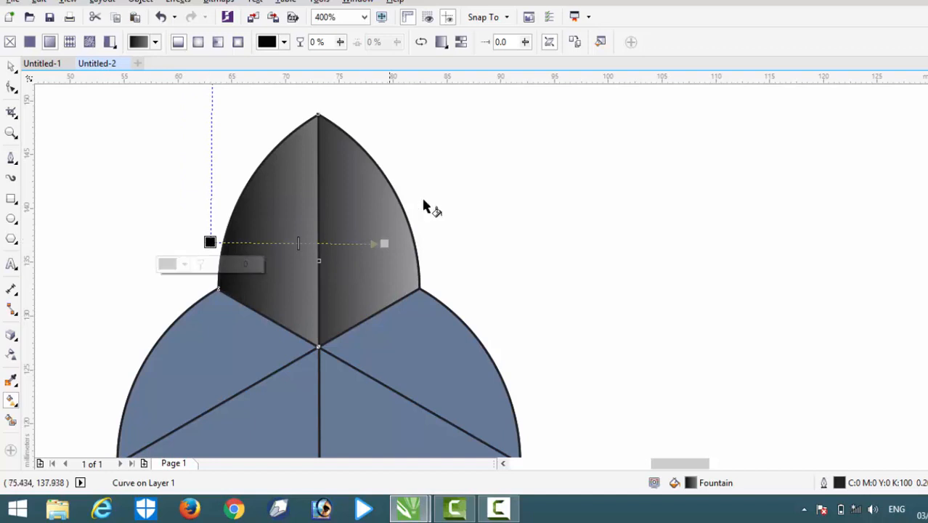
{"action": "key", "text": "Escape"}
Give the upper half of the lower-right petal a fountain fill copied from the right half of the top petal
{"action": "scroll", "coordinate": [316, 160], "scroll_direction": "down", "scroll_amount": 2}
{"action": "scroll", "coordinate": [378, 250], "scroll_direction": "up", "scroll_amount": 2}
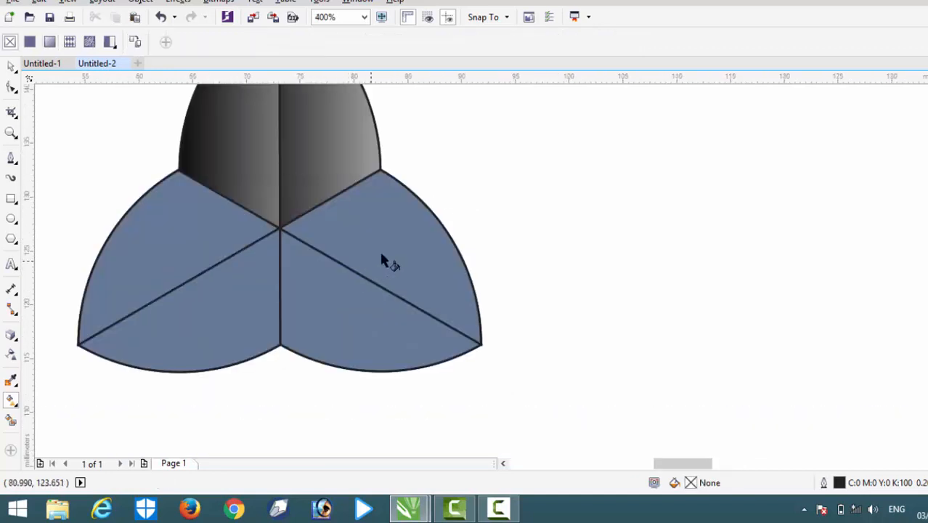
{"action": "left_click", "coordinate": [392, 237]}
{"action": "left_click_drag", "start_coordinate": [396, 232], "coordinate": [317, 326]}
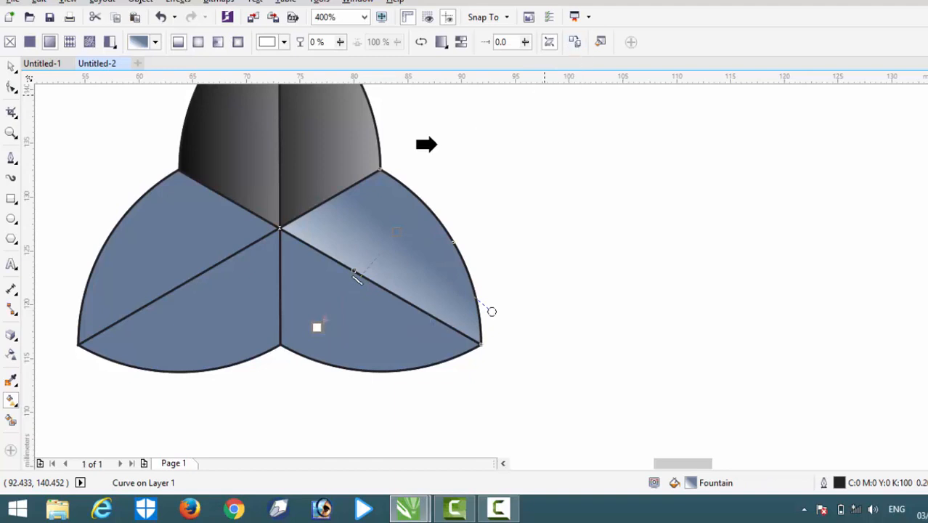
{"action": "left_click", "coordinate": [331, 149]}
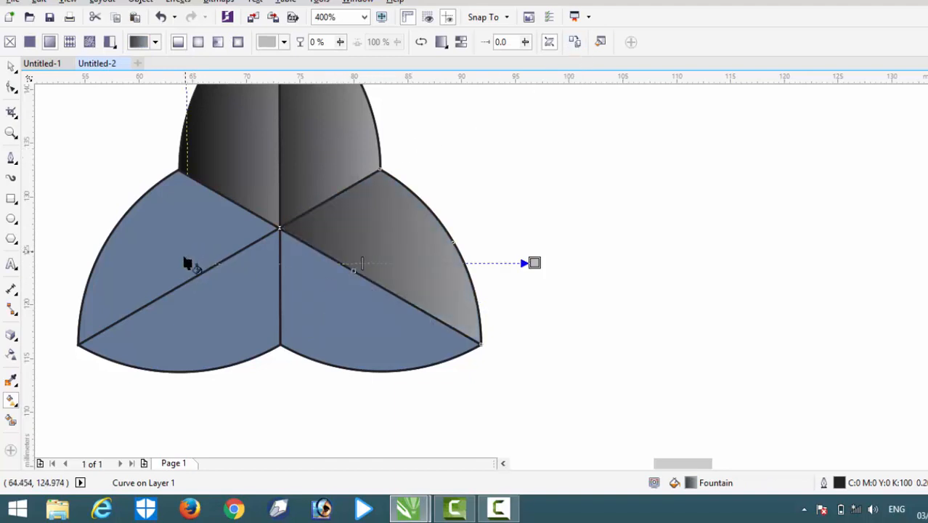
Redirect the gradient in the lower-right petal's upper half to run from black below its dividing line to grey beyond the upper-right edge
{"action": "left_click_drag", "start_coordinate": [188, 263], "coordinate": [307, 312]}
{"action": "left_click_drag", "start_coordinate": [524, 267], "coordinate": [465, 156]}
{"action": "left_click_drag", "start_coordinate": [306, 313], "coordinate": [347, 306]}
{"action": "left_click_drag", "start_coordinate": [473, 147], "coordinate": [462, 153]}
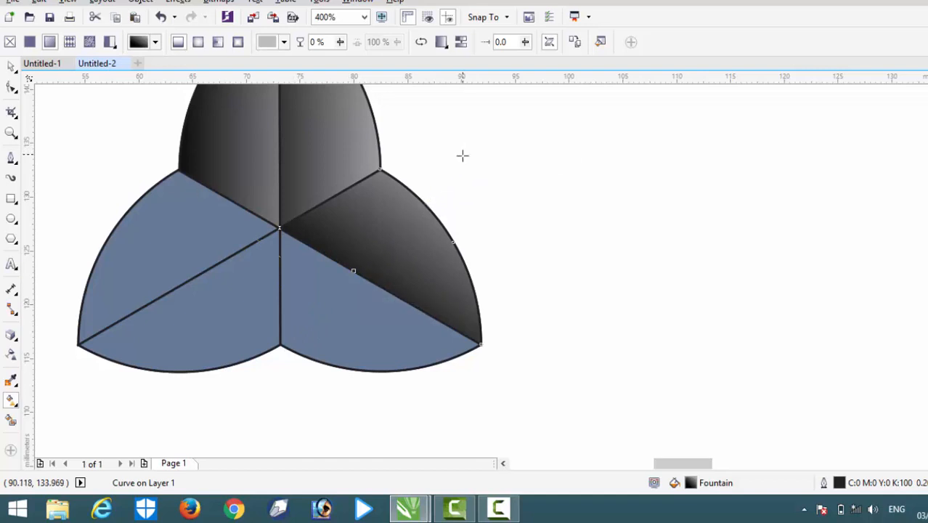
Give the upper half of the lower-left petal a fountain fill copied from the upper half of the lower-right petal
{"action": "left_click", "coordinate": [187, 252]}
{"action": "left_click_drag", "start_coordinate": [169, 224], "coordinate": [85, 135]}
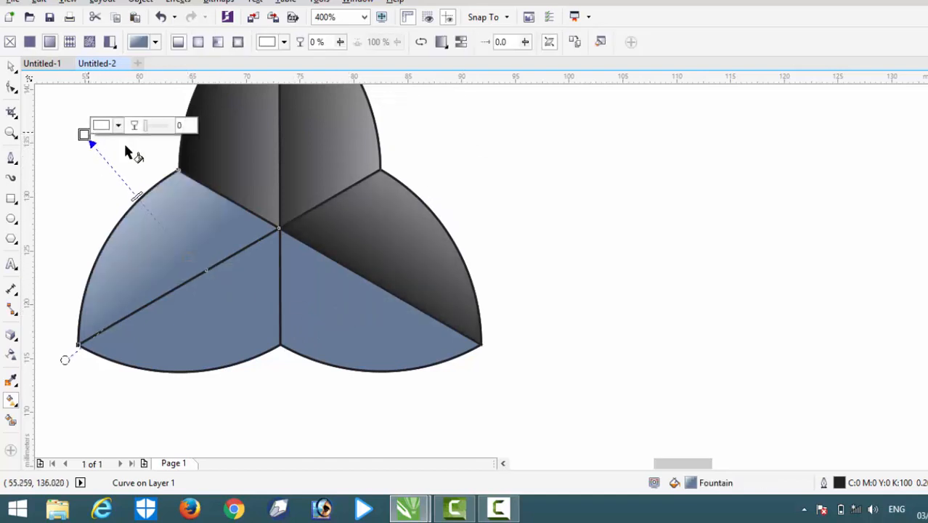
{"action": "left_click", "coordinate": [407, 238]}
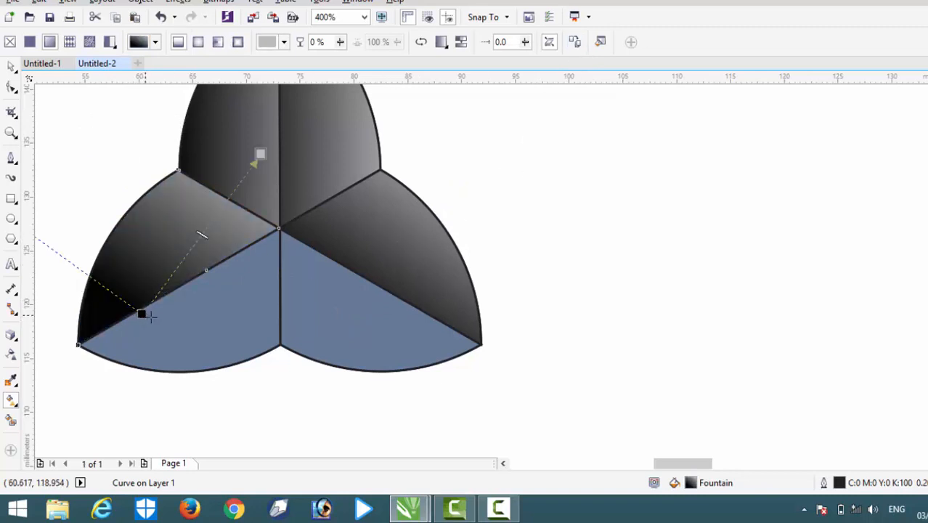
Redirect the gradient in the lower-left petal's upper half to run from black below its dividing line to grey beyond the upper-left edge
{"action": "left_click_drag", "start_coordinate": [145, 315], "coordinate": [226, 313]}
{"action": "left_click_drag", "start_coordinate": [260, 154], "coordinate": [72, 131]}
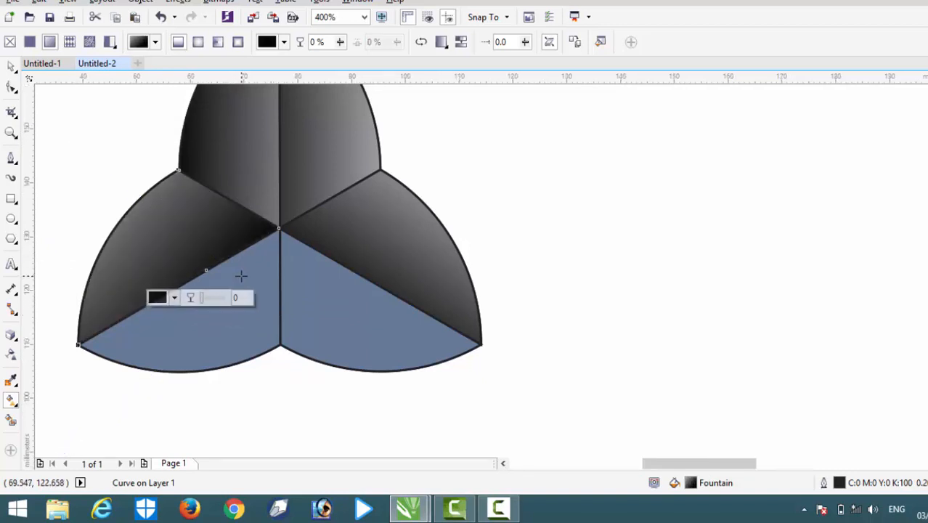
{"action": "scroll", "coordinate": [241, 274], "scroll_direction": "down", "scroll_amount": 1}
{"action": "scroll", "coordinate": [236, 282], "scroll_direction": "up", "scroll_amount": 1}
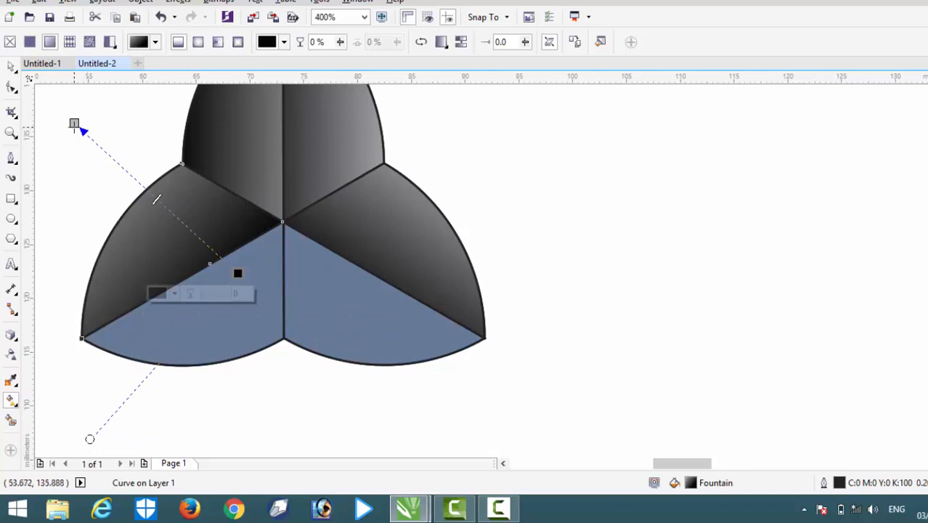
{"action": "left_click_drag", "start_coordinate": [74, 126], "coordinate": [81, 146]}
Give the lower half of the lower-right petal a fountain fill copied from the right half of the top petal
{"action": "left_click", "coordinate": [325, 307]}
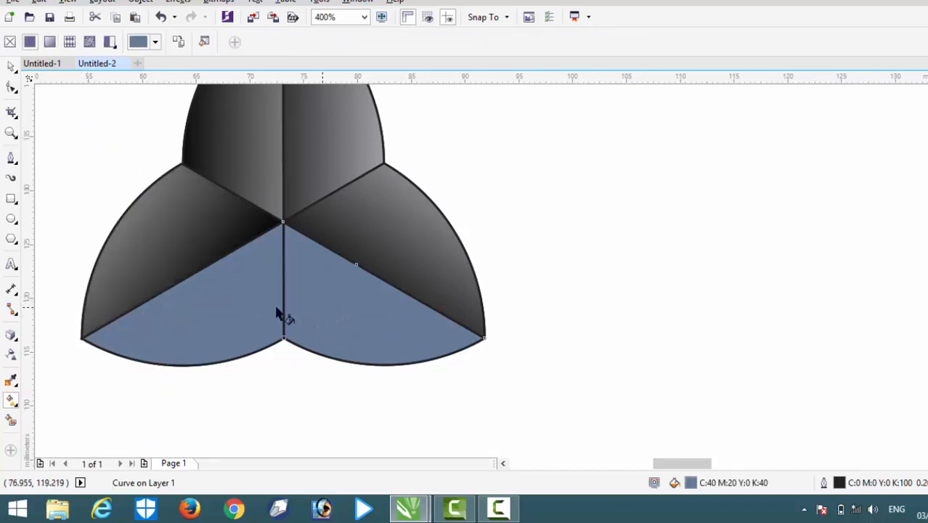
{"action": "left_click_drag", "start_coordinate": [251, 356], "coordinate": [290, 442]}
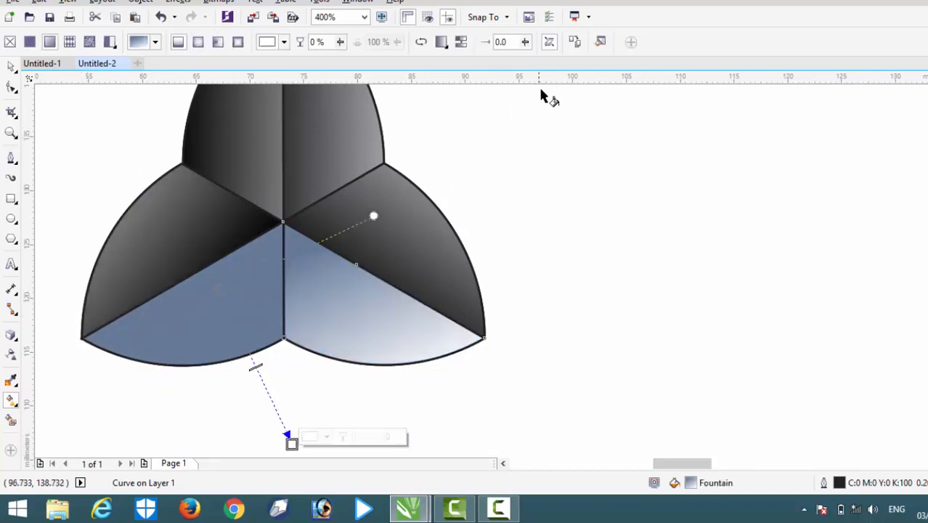
{"action": "left_click", "coordinate": [344, 138]}
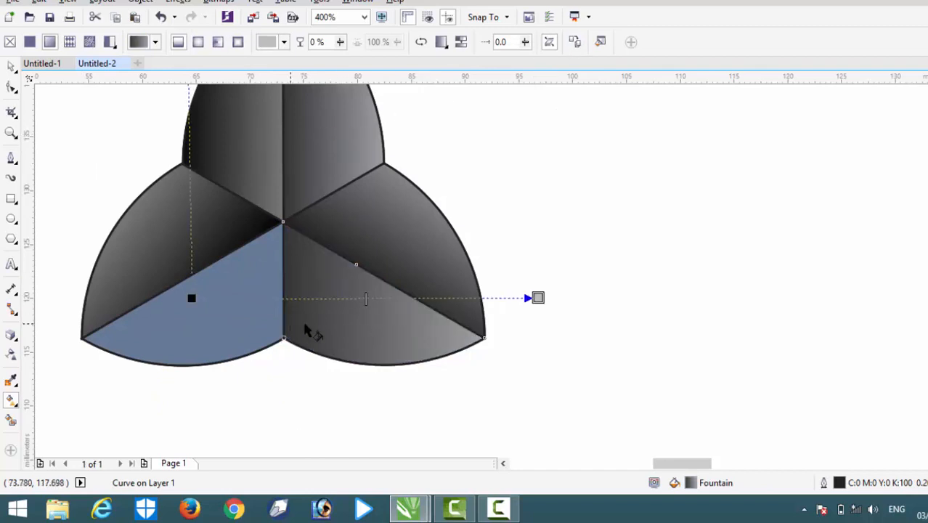
Redirect the gradient in the lower-right petal's lower half to run from black below the petal to grey beyond its upper-right edge
{"action": "left_click_drag", "start_coordinate": [191, 299], "coordinate": [302, 379]}
{"action": "left_click_drag", "start_coordinate": [538, 299], "coordinate": [449, 205]}
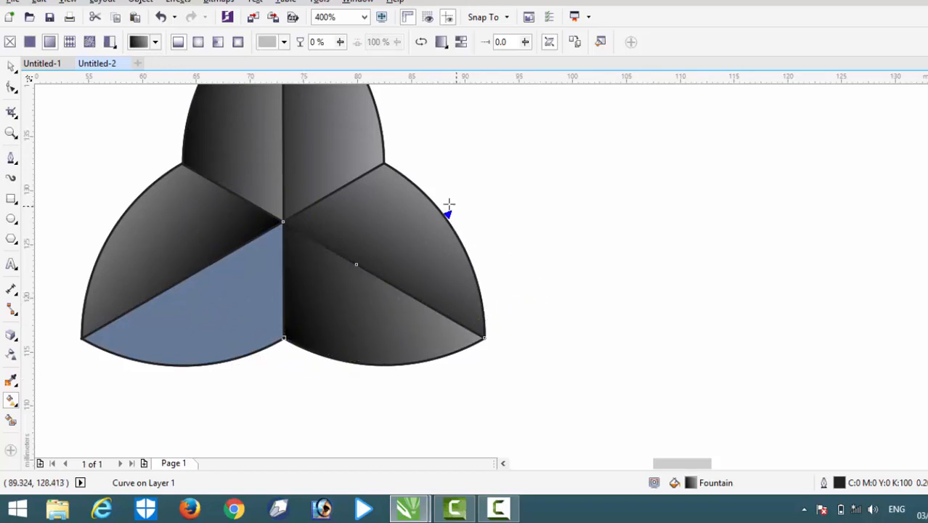
{"action": "left_click_drag", "start_coordinate": [302, 378], "coordinate": [298, 391]}
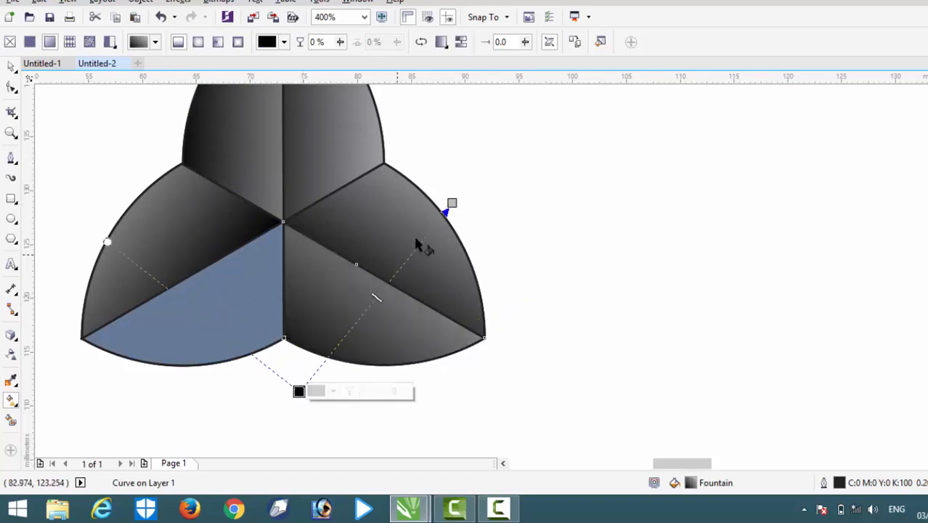
{"action": "left_click_drag", "start_coordinate": [453, 204], "coordinate": [461, 204]}
Give the lower half of the lower-left petal a fountain fill copied from the right half of the top petal
{"action": "left_click", "coordinate": [248, 292]}
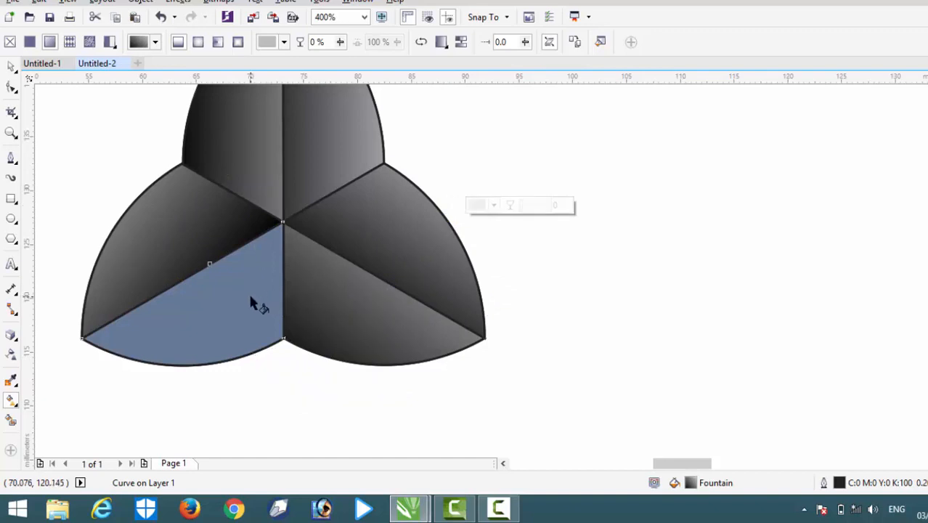
{"action": "left_click_drag", "start_coordinate": [205, 284], "coordinate": [262, 432]}
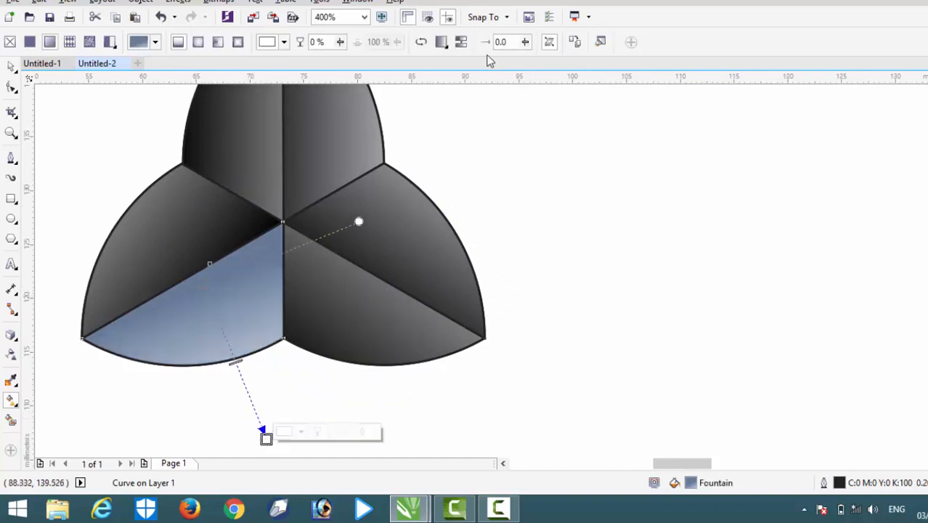
{"action": "left_click", "coordinate": [331, 128]}
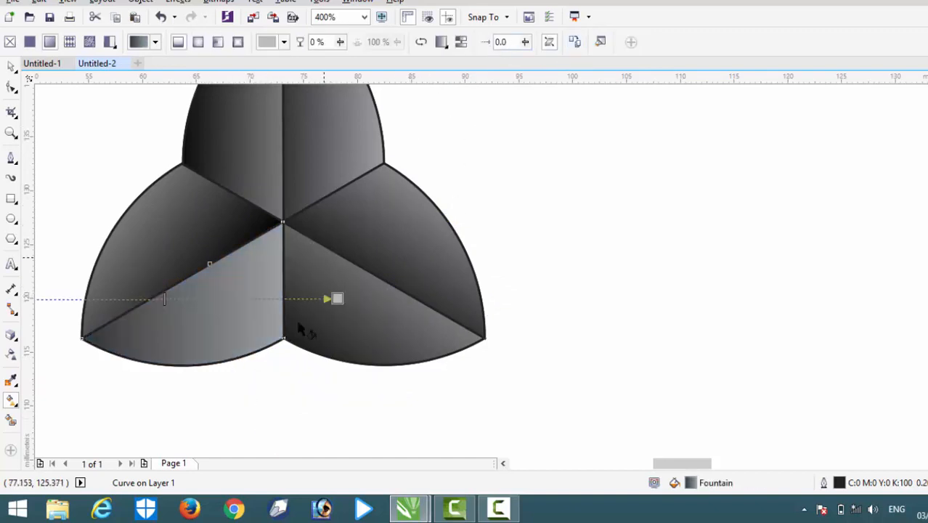
Redirect the gradient in the lower-left petal's lower half to run from black below the petal to grey beyond its upper-left edge
{"action": "left_click_drag", "start_coordinate": [336, 298], "coordinate": [269, 393]}
{"action": "scroll", "coordinate": [205, 321], "scroll_direction": "down", "scroll_amount": 1}
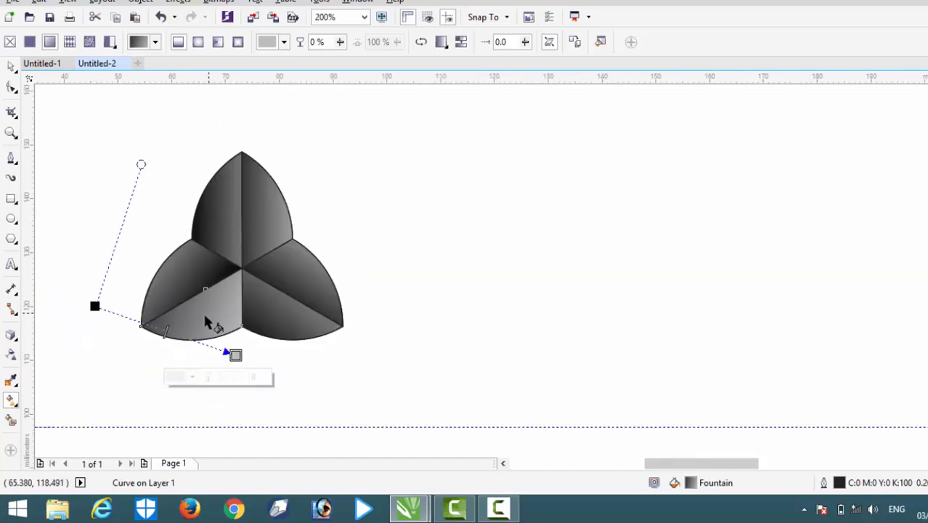
{"action": "left_click_drag", "start_coordinate": [95, 306], "coordinate": [214, 376]}
{"action": "scroll", "coordinate": [250, 378], "scroll_direction": "up", "scroll_amount": 1}
{"action": "scroll", "coordinate": [207, 345], "scroll_direction": "down", "scroll_amount": 3}
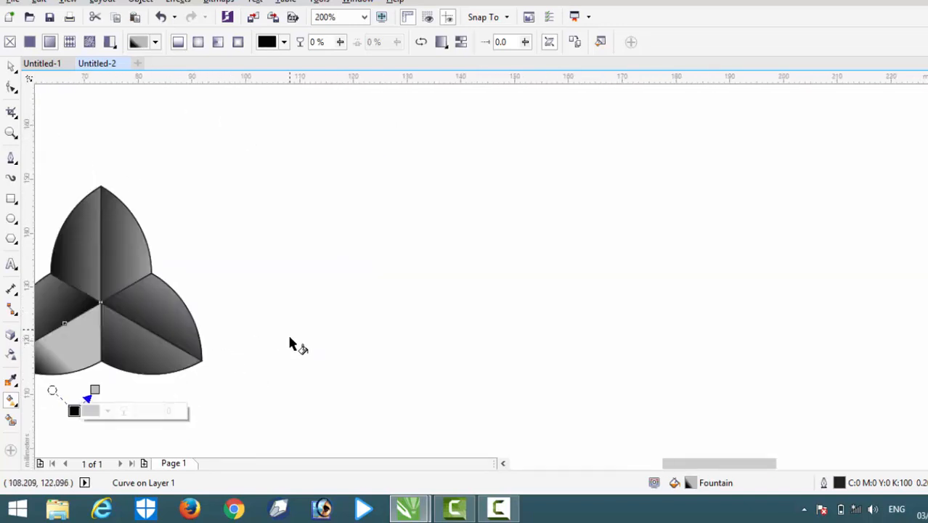
{"action": "scroll", "coordinate": [163, 373], "scroll_direction": "up", "scroll_amount": 2}
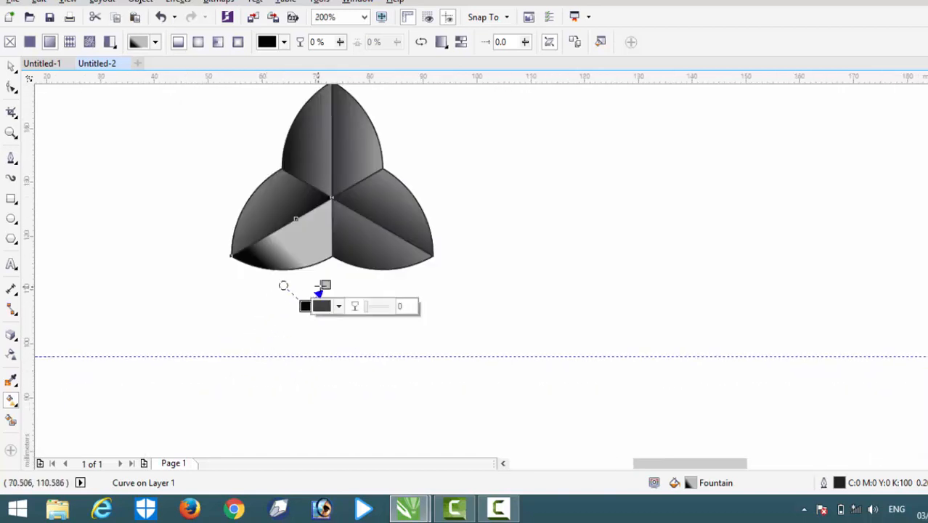
{"action": "left_click_drag", "start_coordinate": [331, 275], "coordinate": [263, 177]}
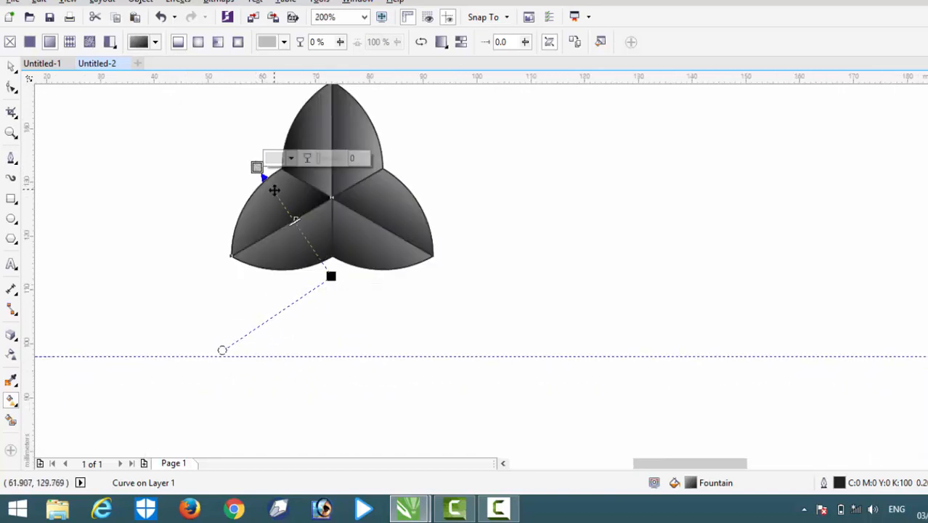
{"action": "left_click_drag", "start_coordinate": [333, 278], "coordinate": [322, 296]}
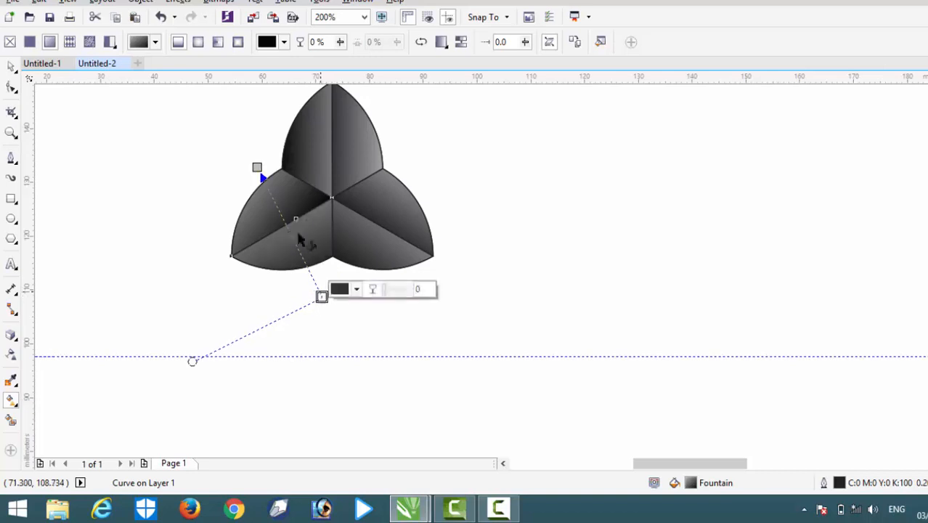
{"action": "left_click_drag", "start_coordinate": [256, 166], "coordinate": [233, 154]}
Fine-tune the gradients in the lower-left petal's upper half and the top petal's left half, tilting the latter down to the right
{"action": "left_click_drag", "start_coordinate": [322, 296], "coordinate": [294, 247]}
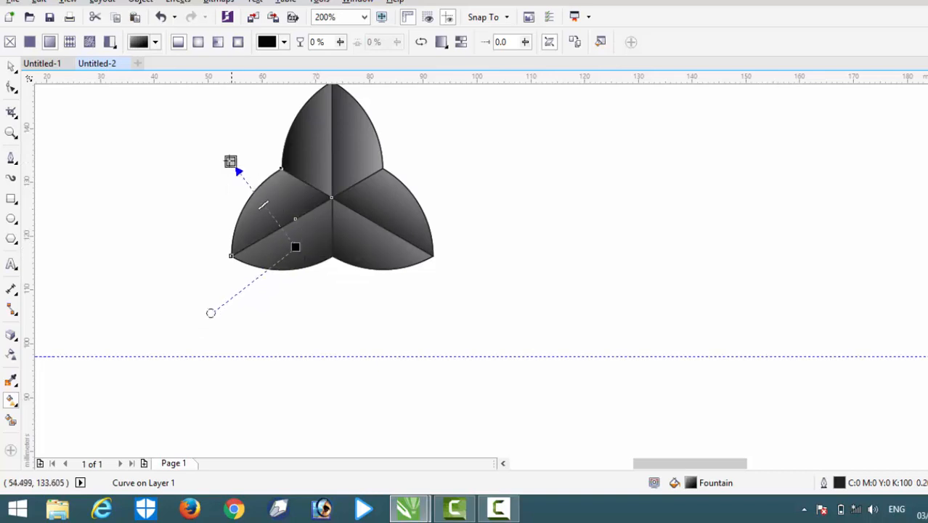
{"action": "left_click_drag", "start_coordinate": [230, 159], "coordinate": [267, 117]}
{"action": "left_click", "coordinate": [316, 145]}
{"action": "left_click_drag", "start_coordinate": [363, 145], "coordinate": [371, 163]}
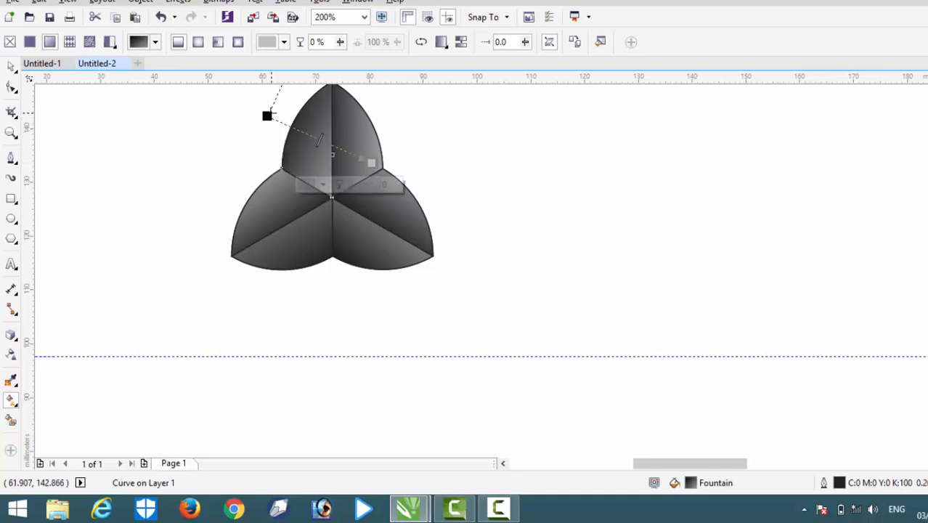
{"action": "left_click_drag", "start_coordinate": [268, 116], "coordinate": [268, 125]}
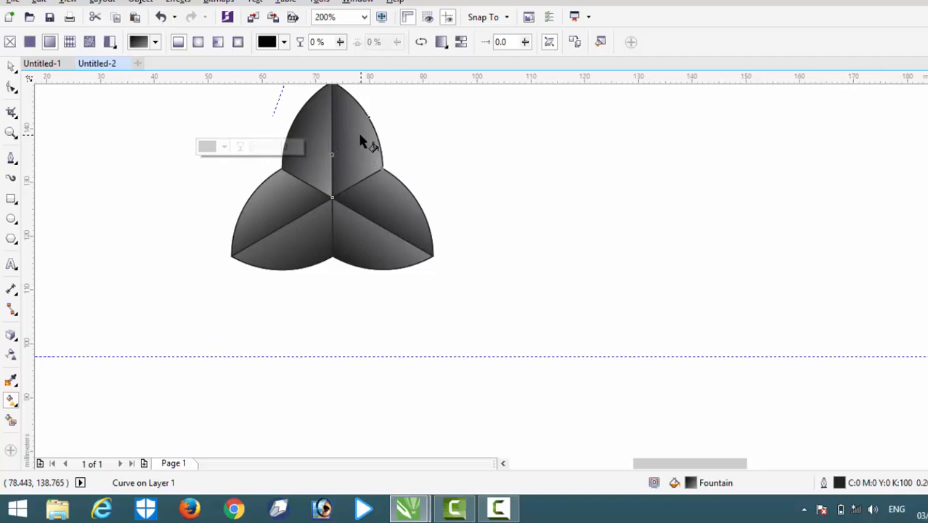
Fine-tune the gradients in the lower halves of both bottom petals, with the black ends just below the notch between them
{"action": "left_click", "coordinate": [399, 230]}
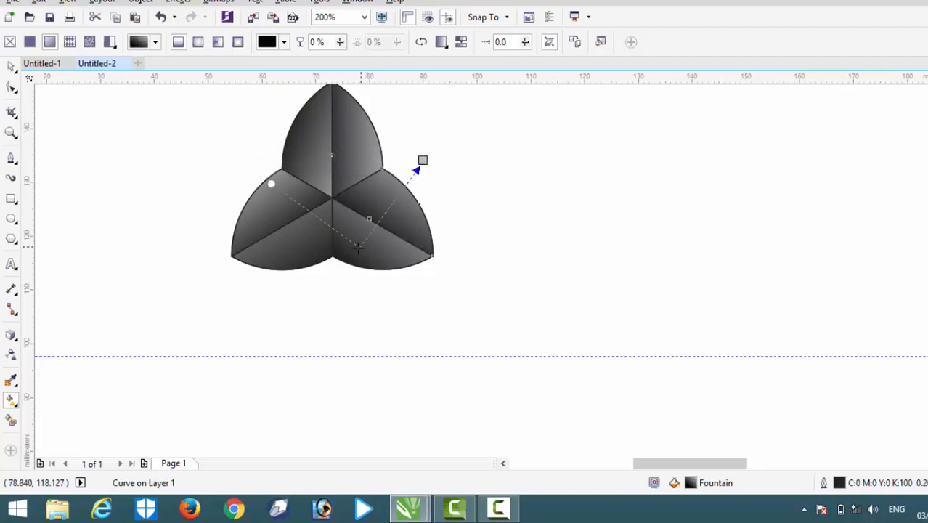
{"action": "left_click", "coordinate": [309, 254]}
{"action": "left_click_drag", "start_coordinate": [324, 295], "coordinate": [316, 284]}
{"action": "left_click", "coordinate": [360, 247]}
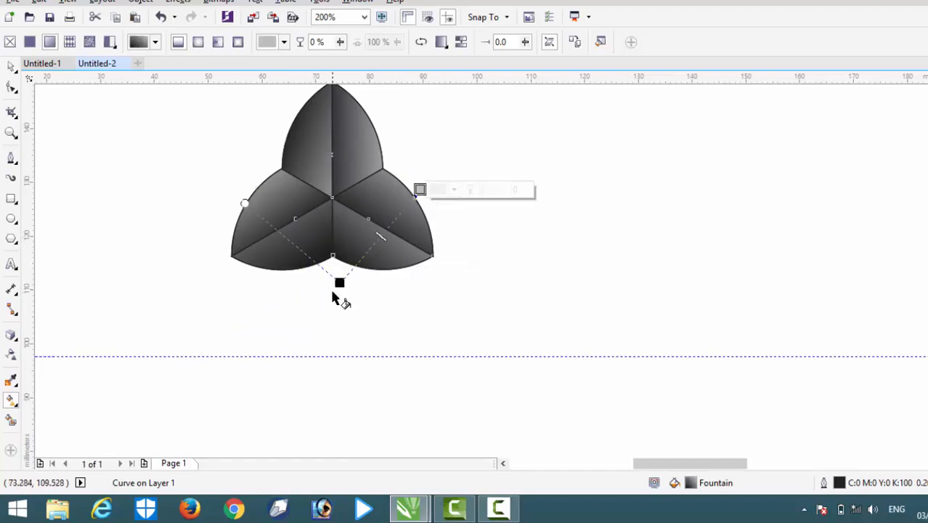
Select all the logo pieces and set their outline width to None
{"action": "left_click", "coordinate": [10, 66]}
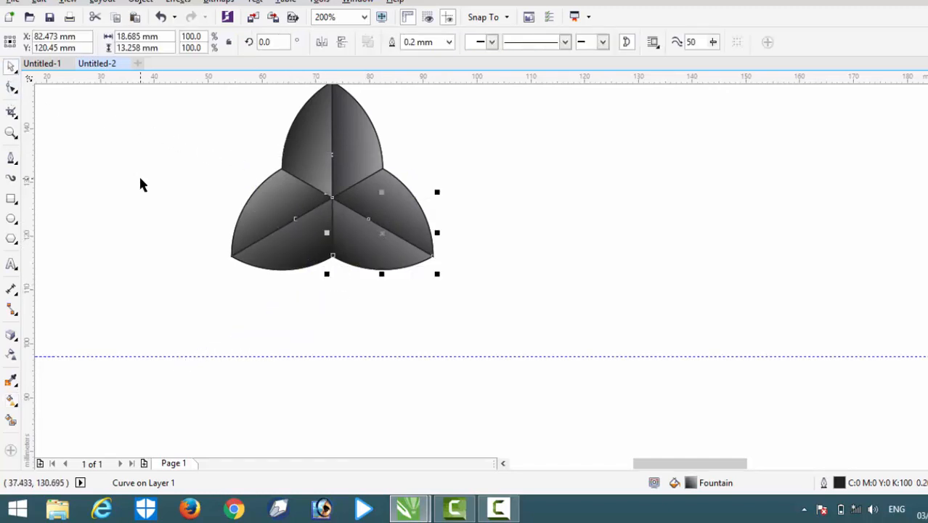
{"action": "left_click", "coordinate": [174, 185]}
{"action": "scroll", "coordinate": [178, 187], "scroll_direction": "down", "scroll_amount": 1}
{"action": "left_click_drag", "start_coordinate": [152, 107], "coordinate": [391, 331]}
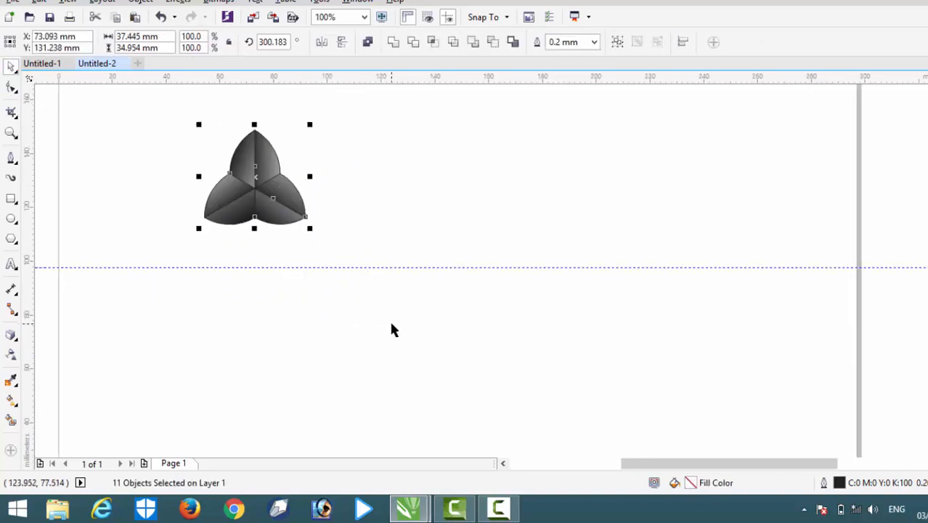
{"action": "left_click", "coordinate": [594, 42]}
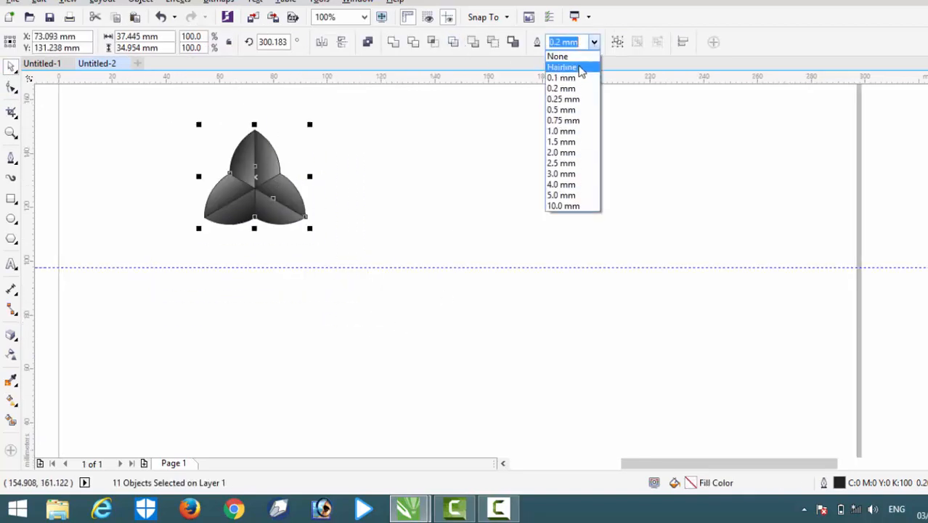
{"action": "left_click", "coordinate": [560, 57]}
{"action": "left_click", "coordinate": [520, 160]}
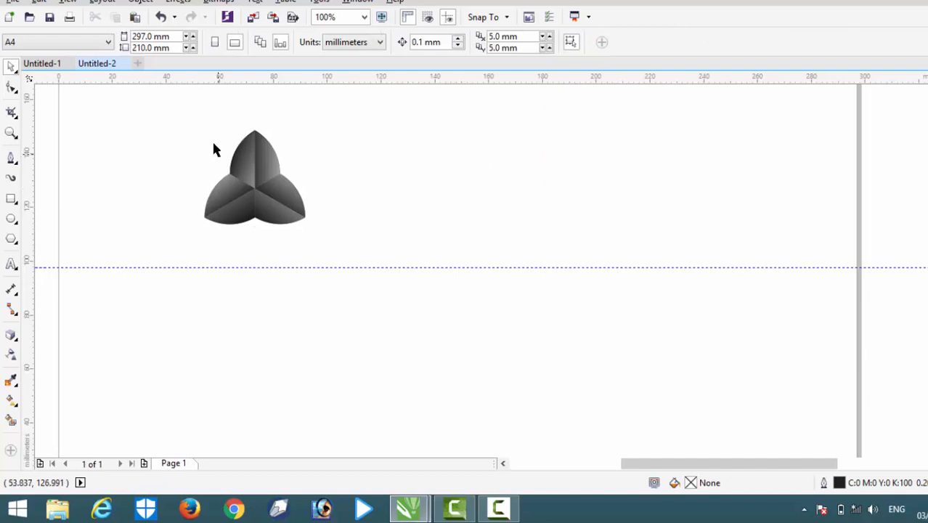
Remove the horizontal guideline below the logo
{"action": "scroll", "coordinate": [214, 149], "scroll_direction": "down", "scroll_amount": 1}
{"action": "left_click", "coordinate": [247, 212]}
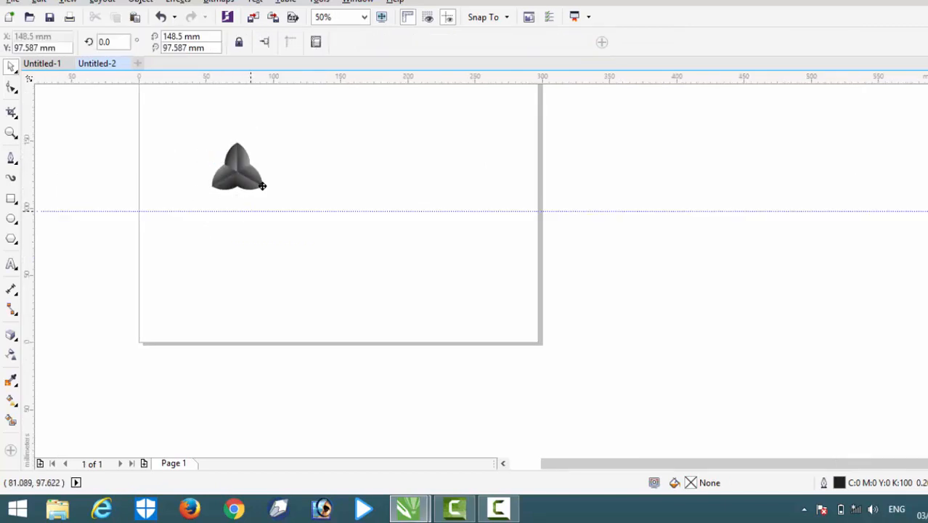
{"action": "left_click_drag", "start_coordinate": [304, 79], "coordinate": [304, 77]}
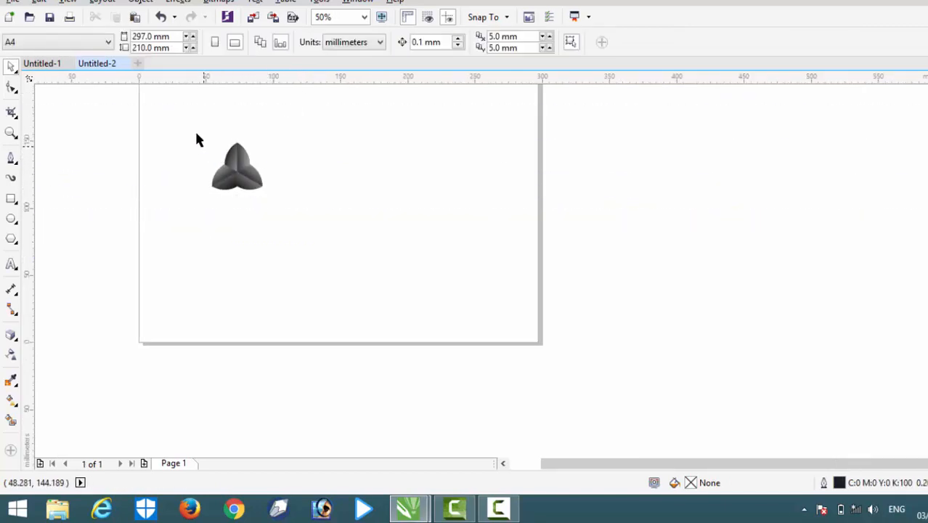
Group all the logo pieces and scale the group up proportionally to about 89 mm wide and 83 mm high
{"action": "left_click_drag", "start_coordinate": [277, 173], "coordinate": [355, 249]}
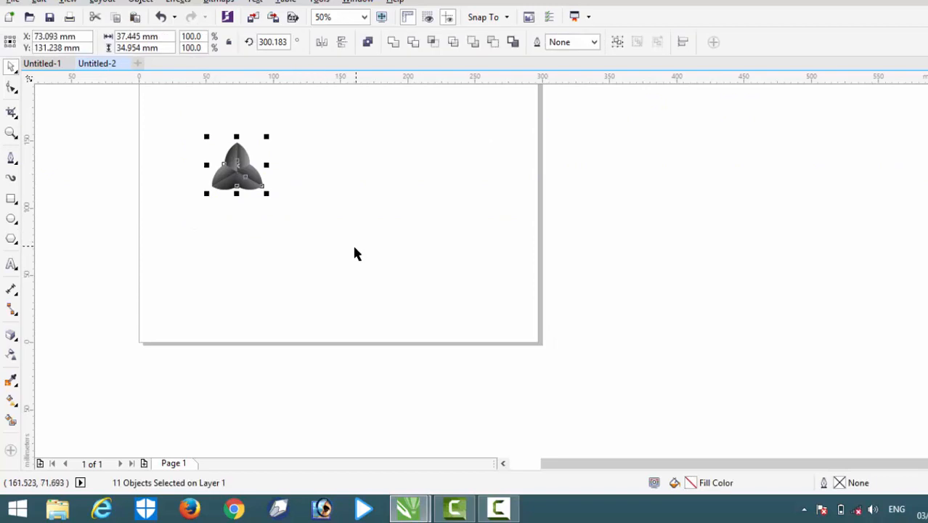
{"action": "left_click", "coordinate": [617, 42]}
{"action": "left_click_drag", "start_coordinate": [268, 195], "coordinate": [337, 253]}
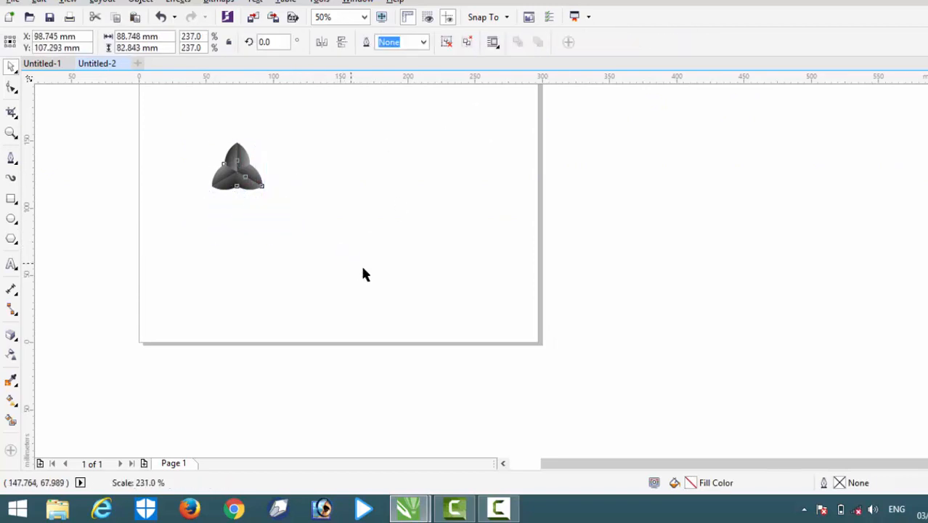
{"action": "left_click", "coordinate": [407, 187]}
{"action": "scroll", "coordinate": [257, 163], "scroll_direction": "down", "scroll_amount": 1}
{"action": "scroll", "coordinate": [223, 116], "scroll_direction": "up", "scroll_amount": 1}
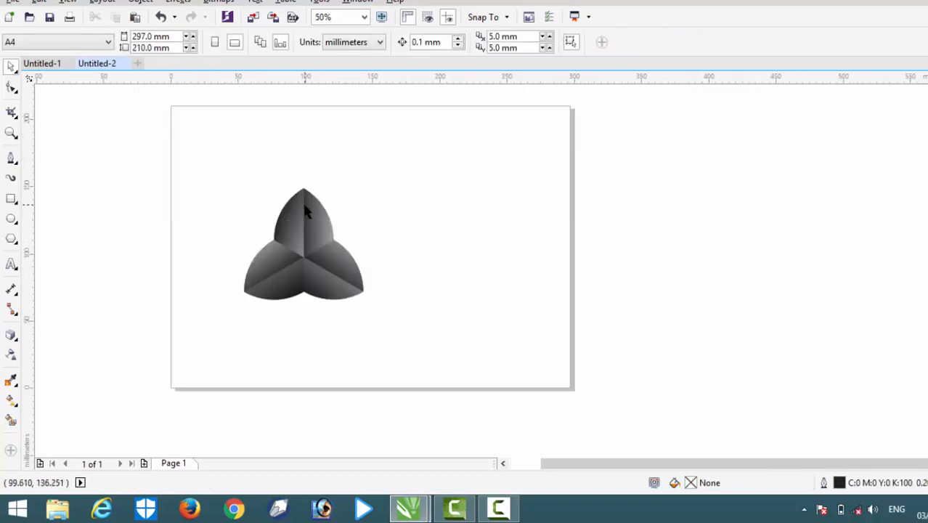
Move the logo off the page to its left and draw a rectangle about 299 x 210 mm covering the whole page
{"action": "left_click_drag", "start_coordinate": [306, 206], "coordinate": [107, 129]}
{"action": "left_click", "coordinate": [296, 193]}
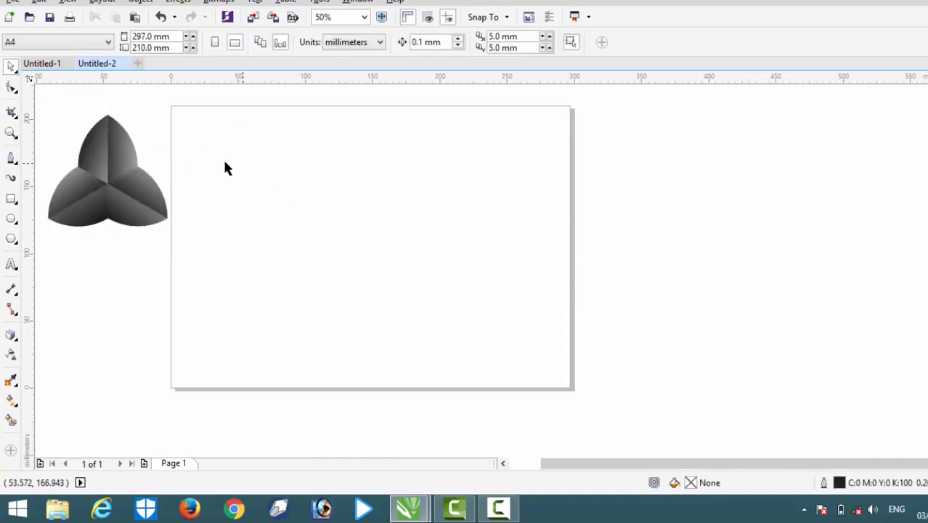
{"action": "left_click", "coordinate": [12, 198]}
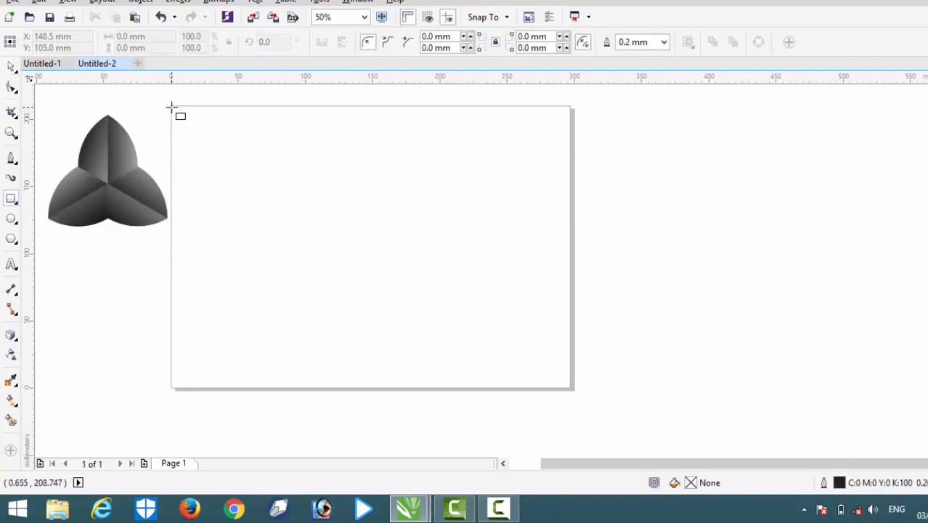
{"action": "left_click_drag", "start_coordinate": [171, 107], "coordinate": [574, 389]}
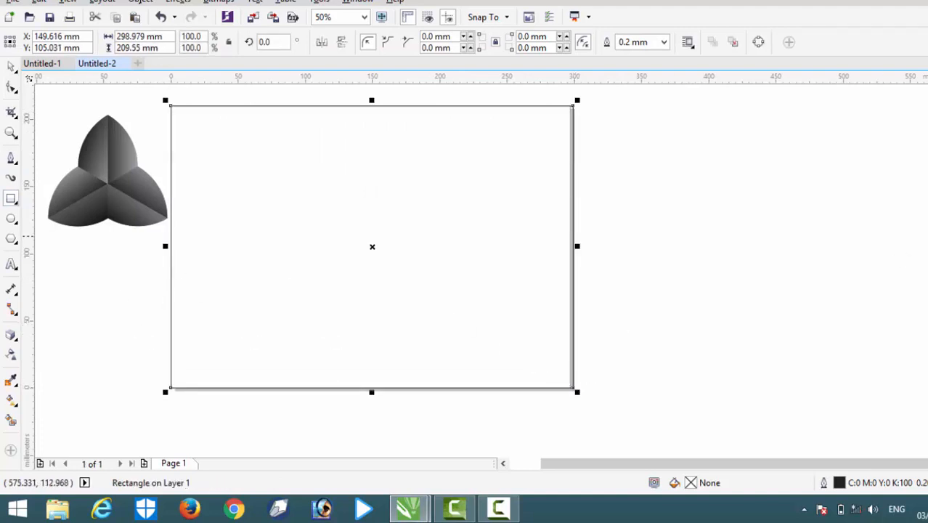
Fill the page rectangle with 30% black and turn it into an elliptical fountain fill blending grey and white
{"action": "left_click", "coordinate": [927, 188]}
{"action": "left_click", "coordinate": [13, 404]}
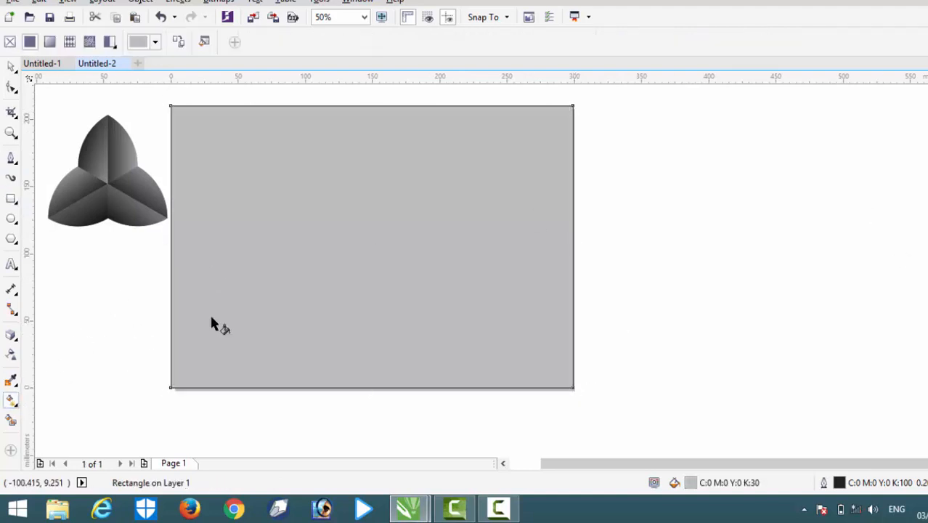
{"action": "left_click_drag", "start_coordinate": [284, 247], "coordinate": [587, 251]}
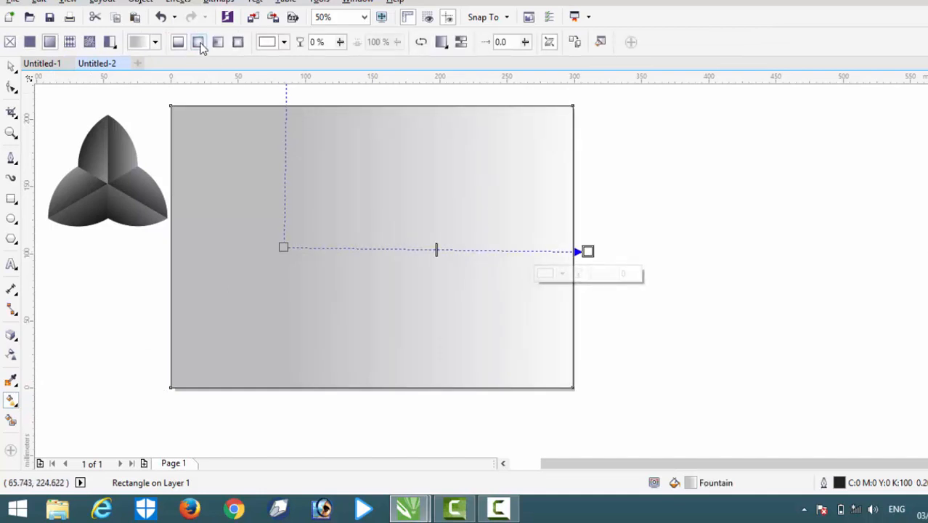
{"action": "left_click", "coordinate": [200, 43]}
Place the background gradient's white centre left of and above the page middle and stretch its grey end well beyond the right edge
{"action": "left_click_drag", "start_coordinate": [418, 252], "coordinate": [353, 258]}
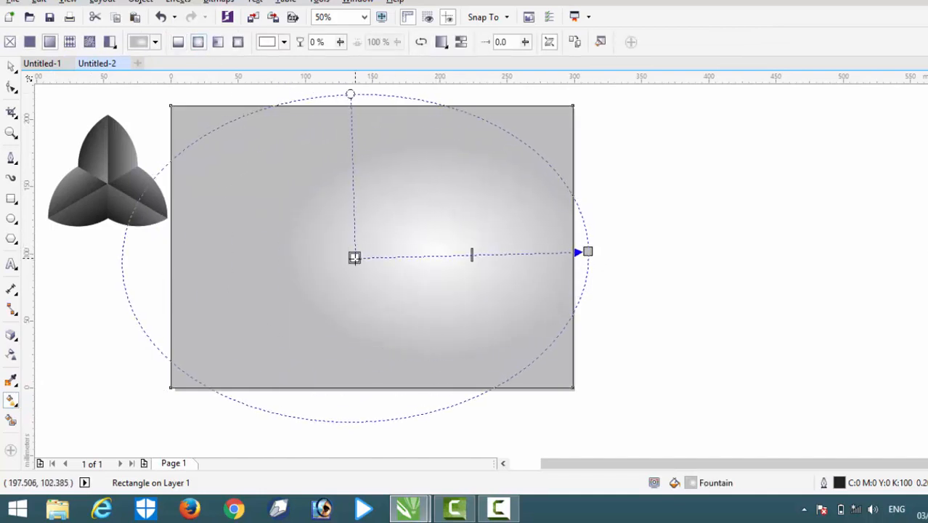
{"action": "left_click_drag", "start_coordinate": [590, 253], "coordinate": [676, 251]}
{"action": "left_click_drag", "start_coordinate": [387, 258], "coordinate": [386, 231]}
{"action": "left_click_drag", "start_coordinate": [675, 223], "coordinate": [698, 229]}
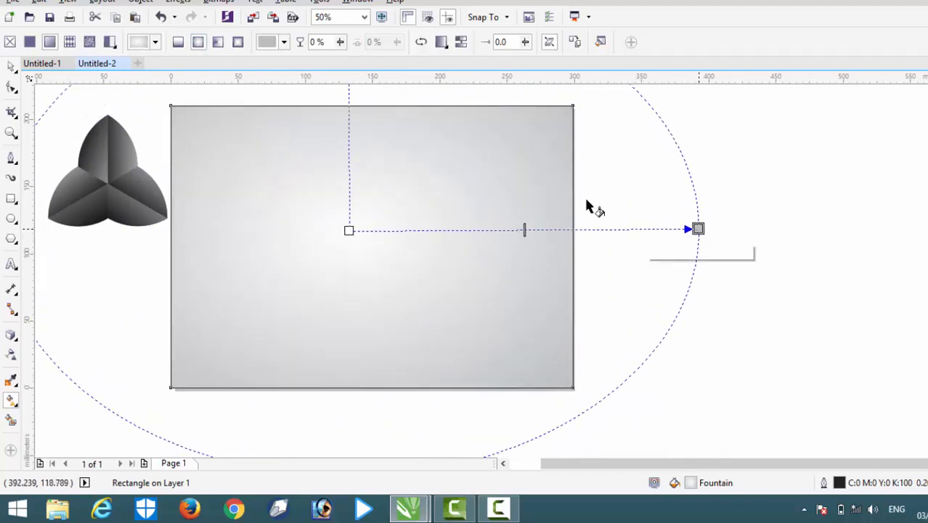
Place the grouped logo on the gradient background, enlarged to about 166 x 155 mm and positioned slightly left of the page centre
{"action": "left_click", "coordinate": [11, 68]}
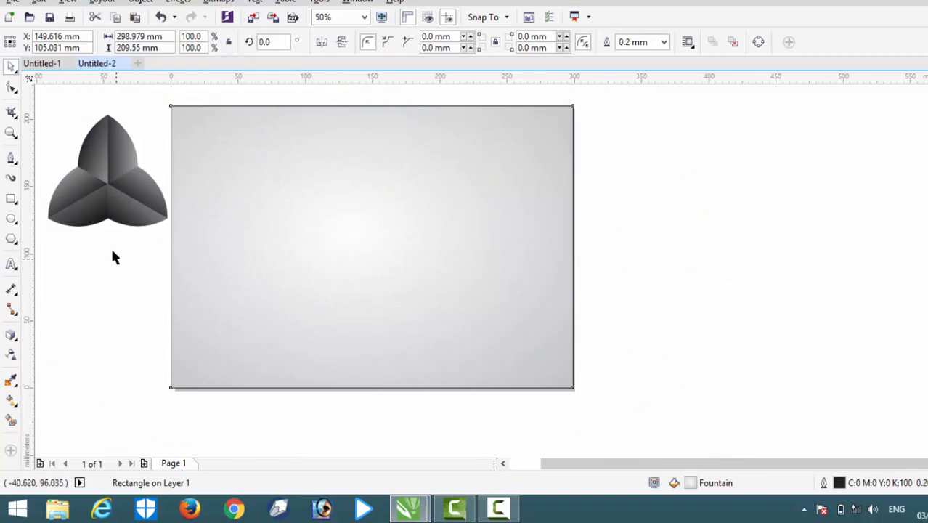
{"action": "left_click_drag", "start_coordinate": [109, 201], "coordinate": [342, 259]}
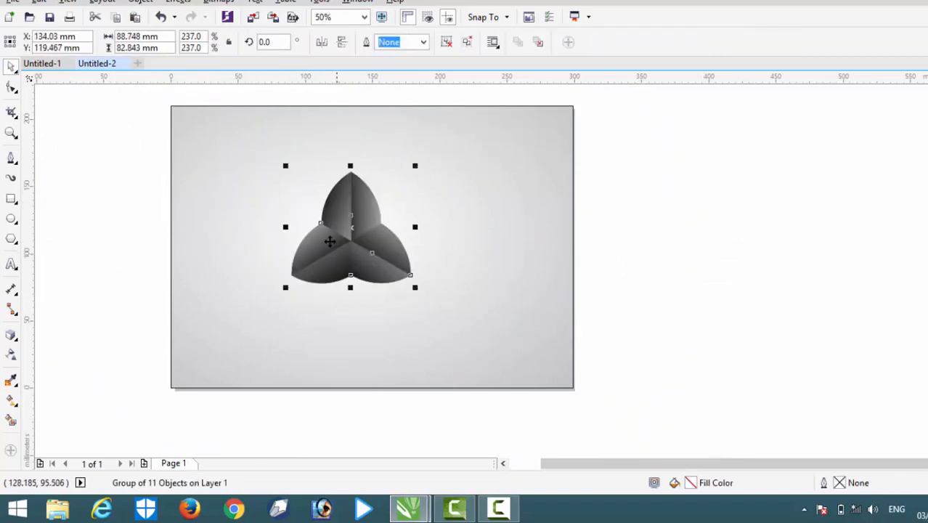
{"action": "left_click_drag", "start_coordinate": [416, 289], "coordinate": [530, 381]}
{"action": "left_click", "coordinate": [736, 334]}
{"action": "left_click_drag", "start_coordinate": [417, 337], "coordinate": [368, 300]}
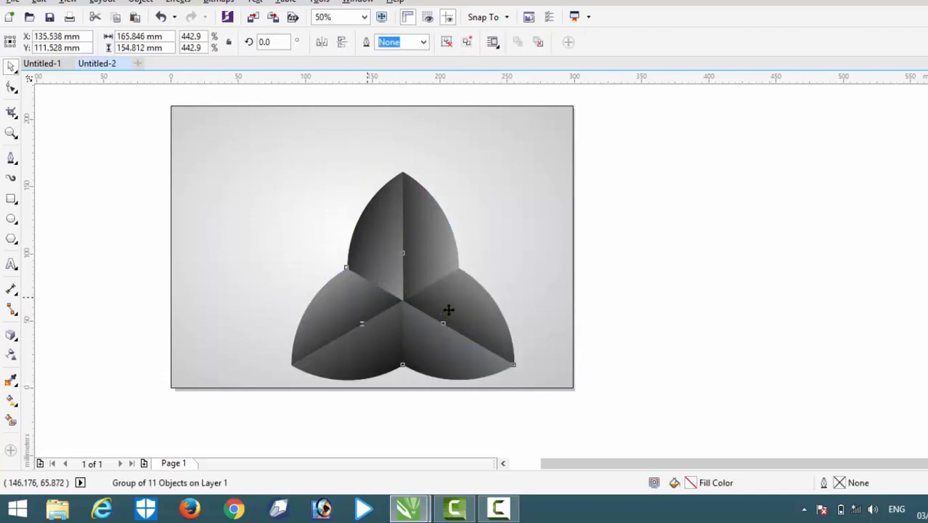
{"action": "left_click", "coordinate": [851, 343]}
{"action": "left_click", "coordinate": [333, 274]}
{"action": "left_click", "coordinate": [426, 201]}
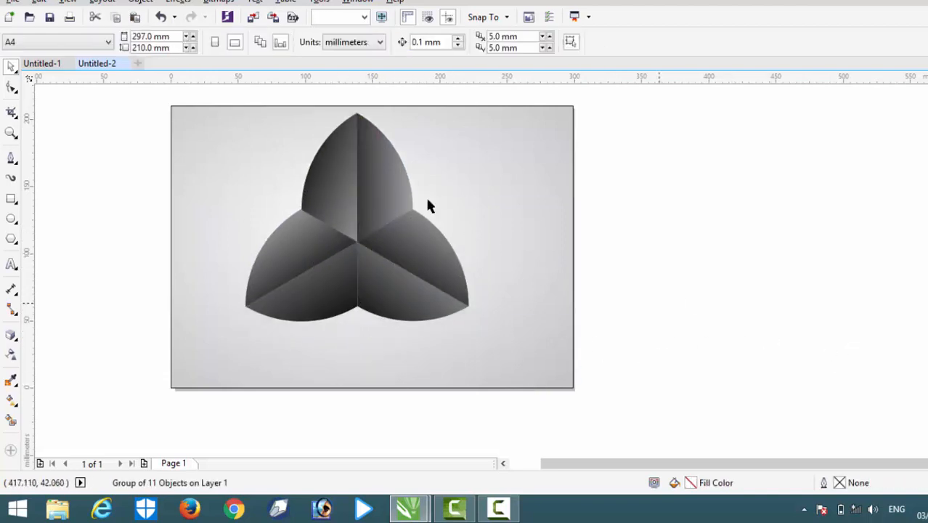
{"action": "scroll", "coordinate": [392, 182], "scroll_direction": "up", "scroll_amount": 2}
{"action": "scroll", "coordinate": [384, 191], "scroll_direction": "down", "scroll_amount": 2}
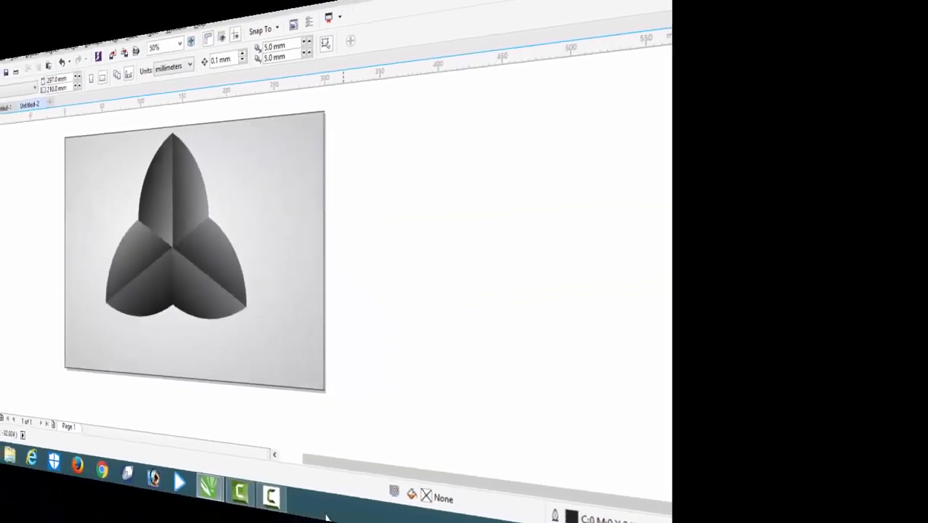